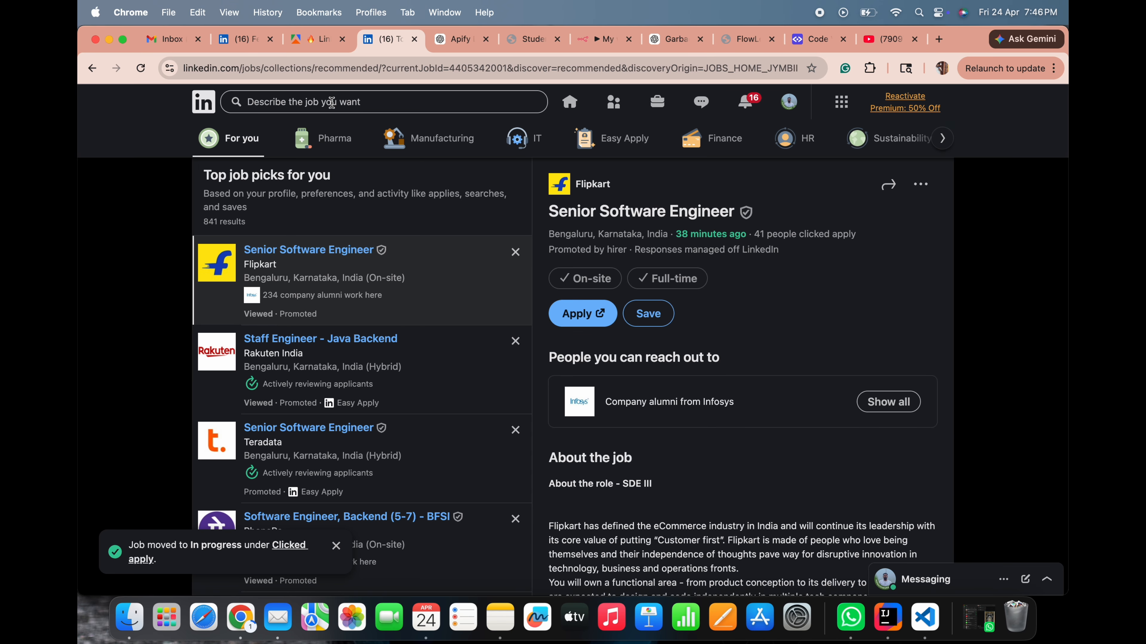
Search LinkedIn jobs for "java"
click(332, 103)
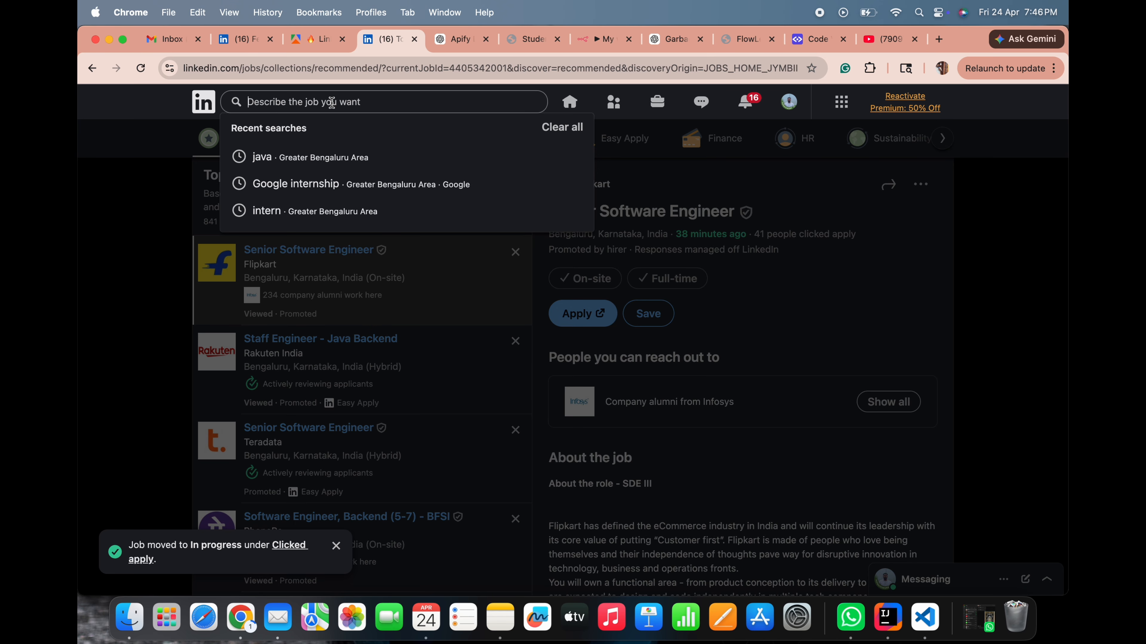
text(java)
key(Return)
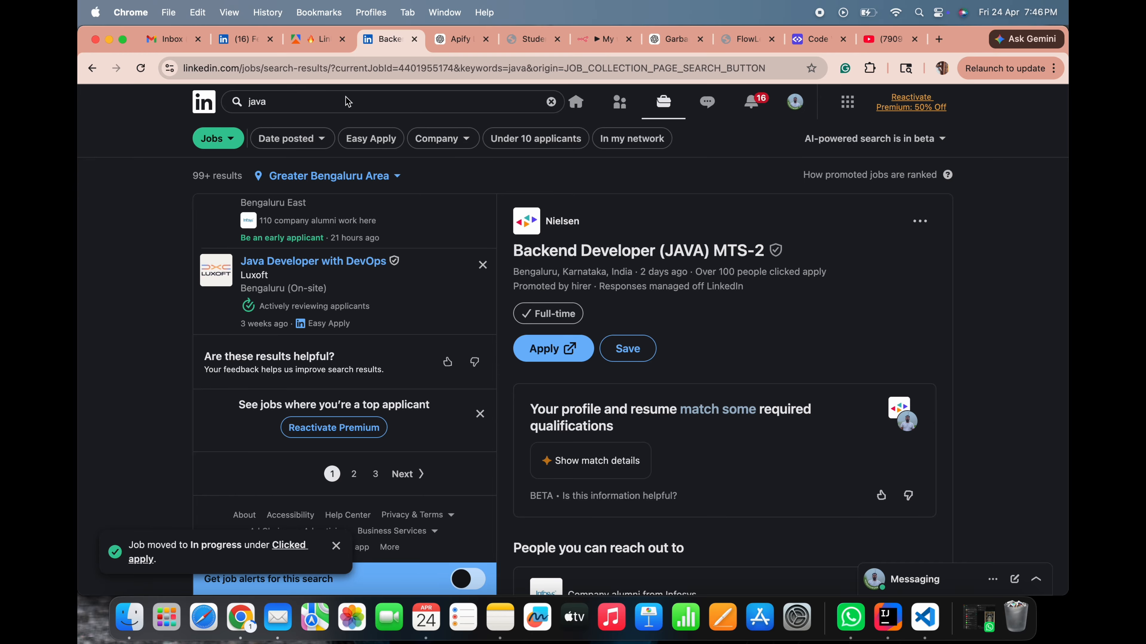
Switch to the LinkedIn Jobs Scraper in Apify, reload its input page and set experienceLevel to "4" in the JSON
click(309, 51)
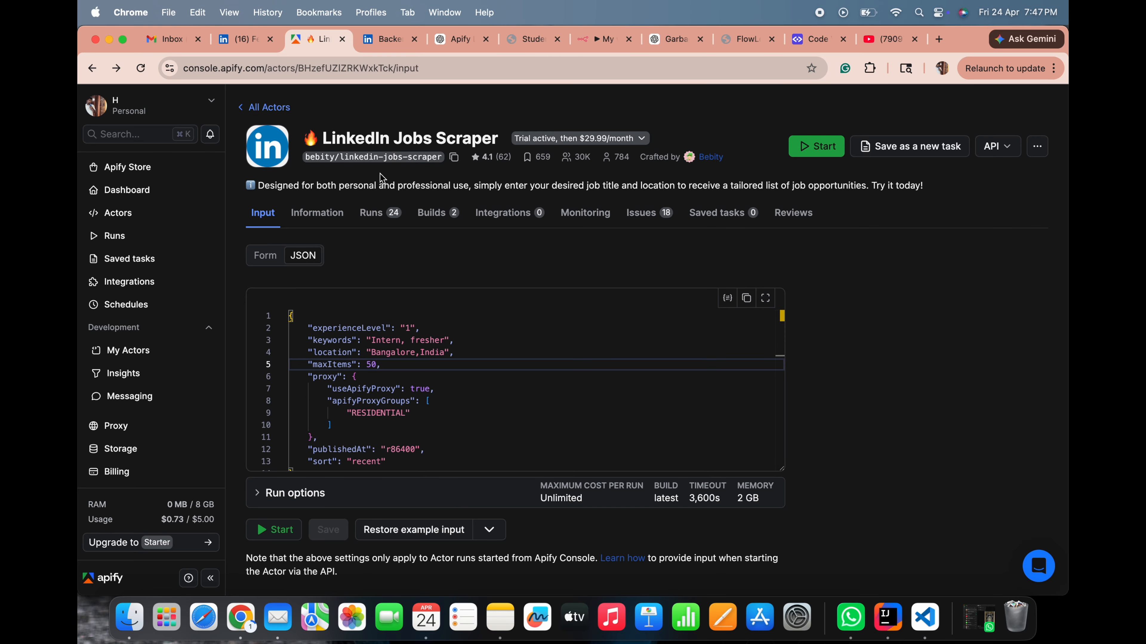
key(super+r)
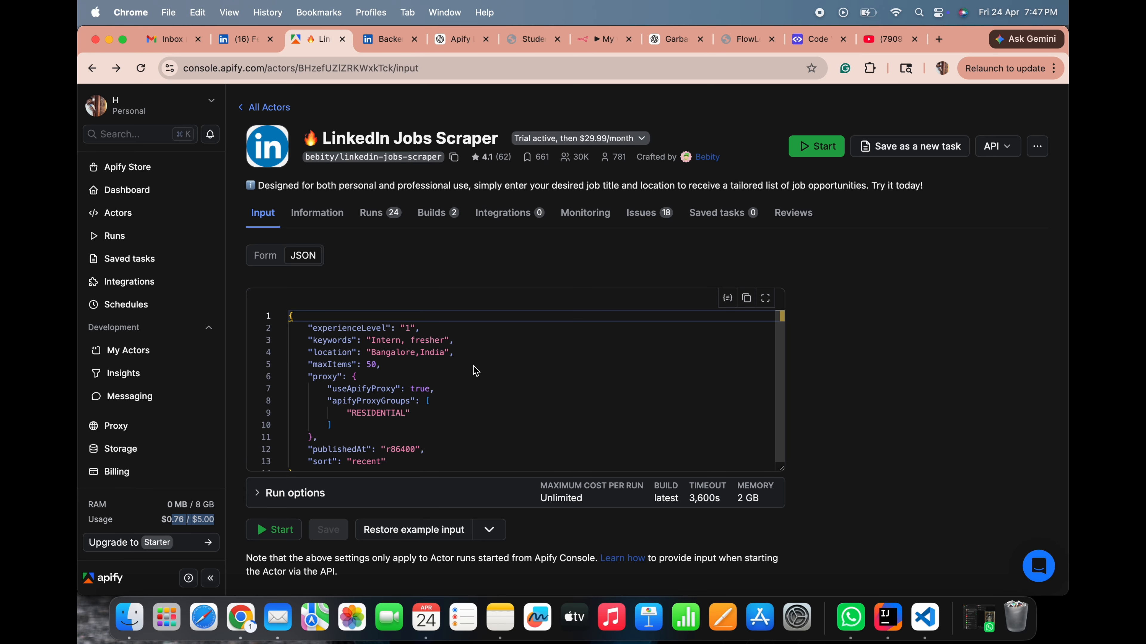
click(411, 328)
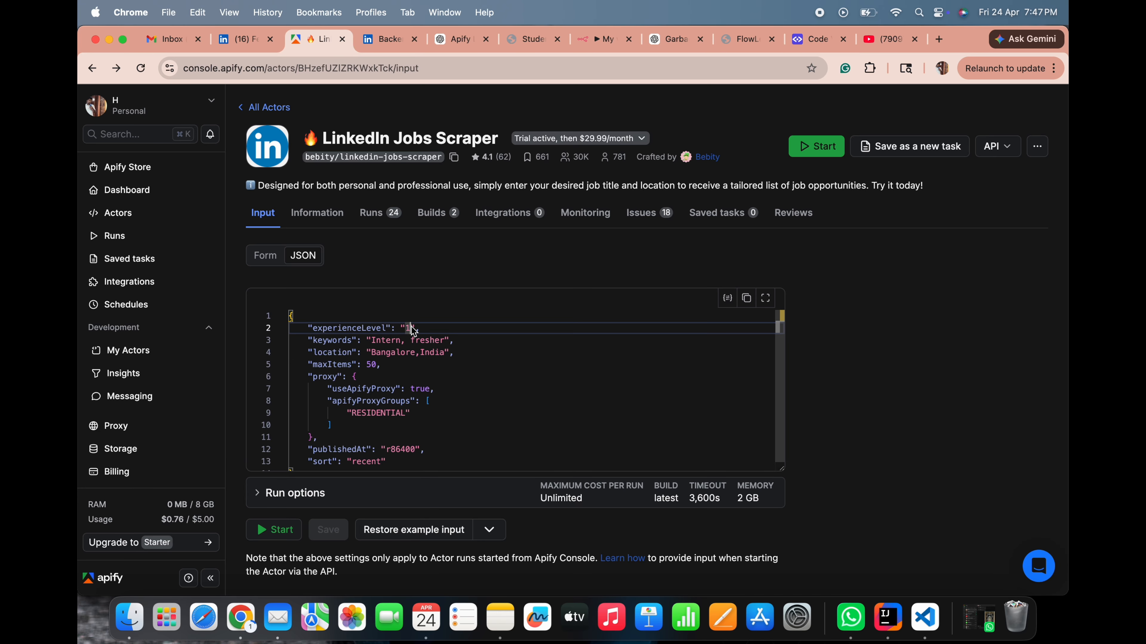
key(BackSpace)
text(4)
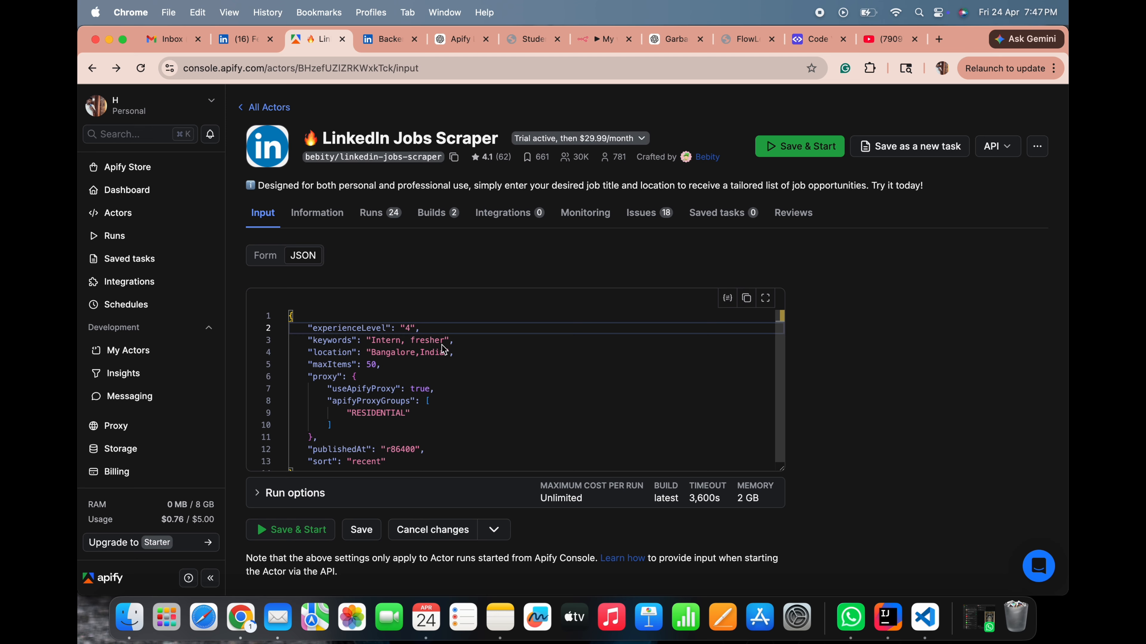
Replace the keywords value in the scraper's JSON input with "Java, springboot, Backend Developer"
drag(450, 341, 376, 341)
key(BackSpace)
key(BackSpace)
text(Java)
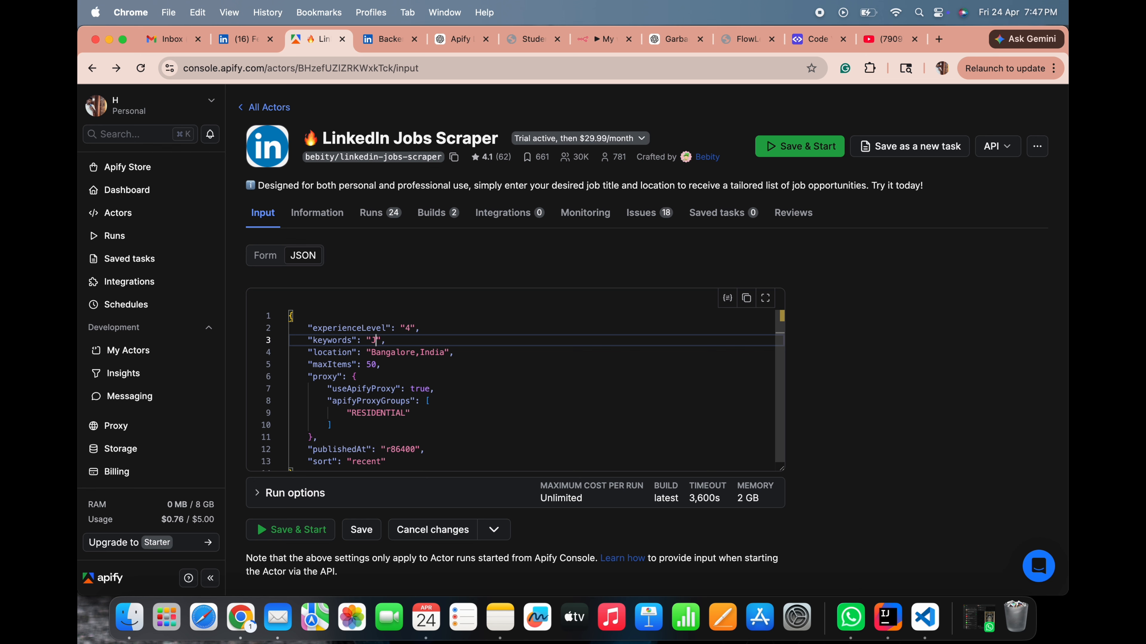
text(, sspringboot, Backend Developer)
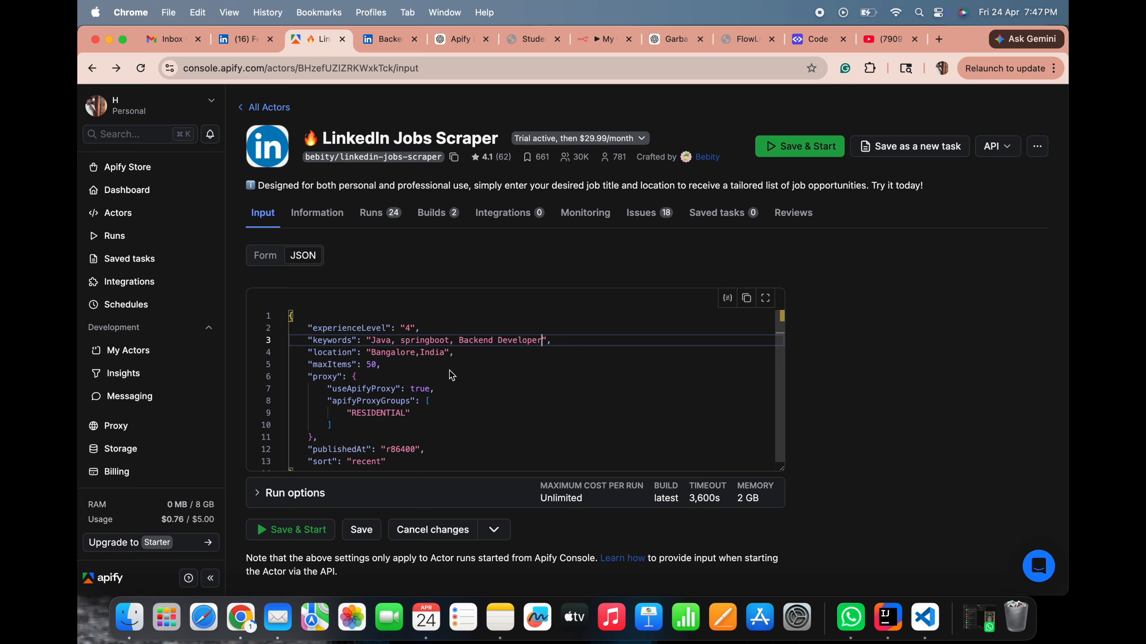
Review the maxItems and remaining JSON input settings, and save and start the scraper run
drag(455, 352, 343, 364)
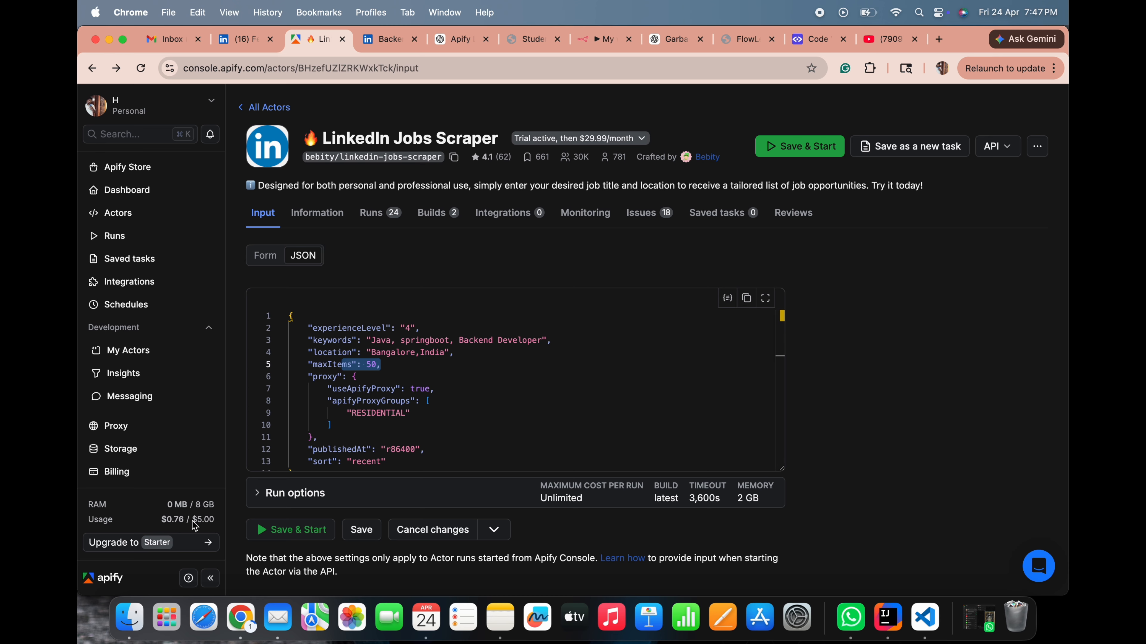
scroll(459, 436, down, 1)
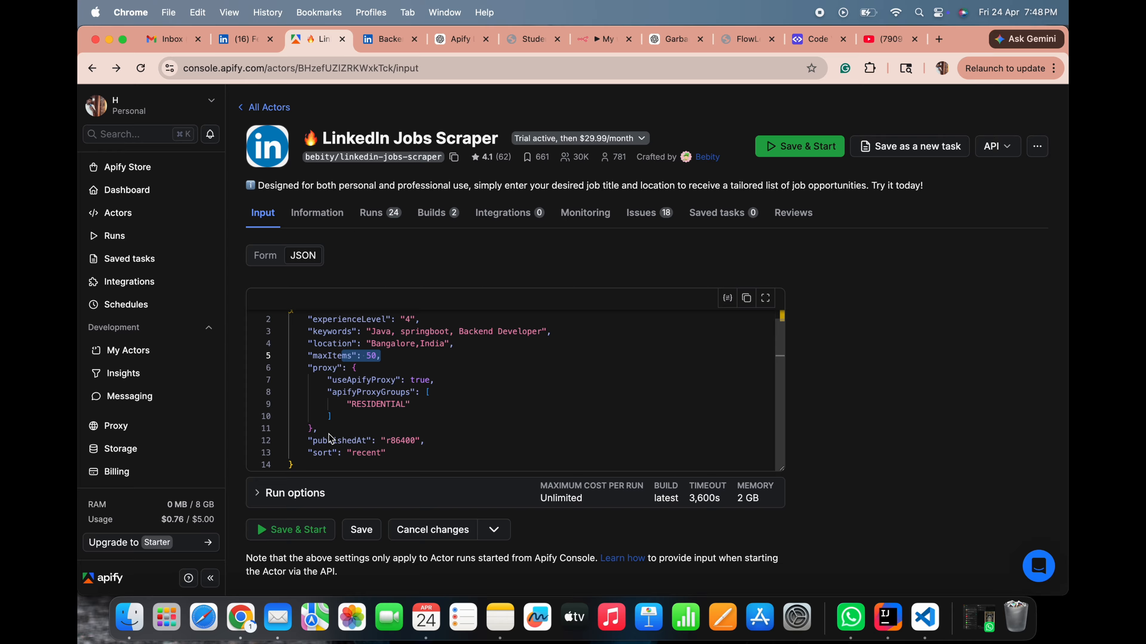
click(301, 533)
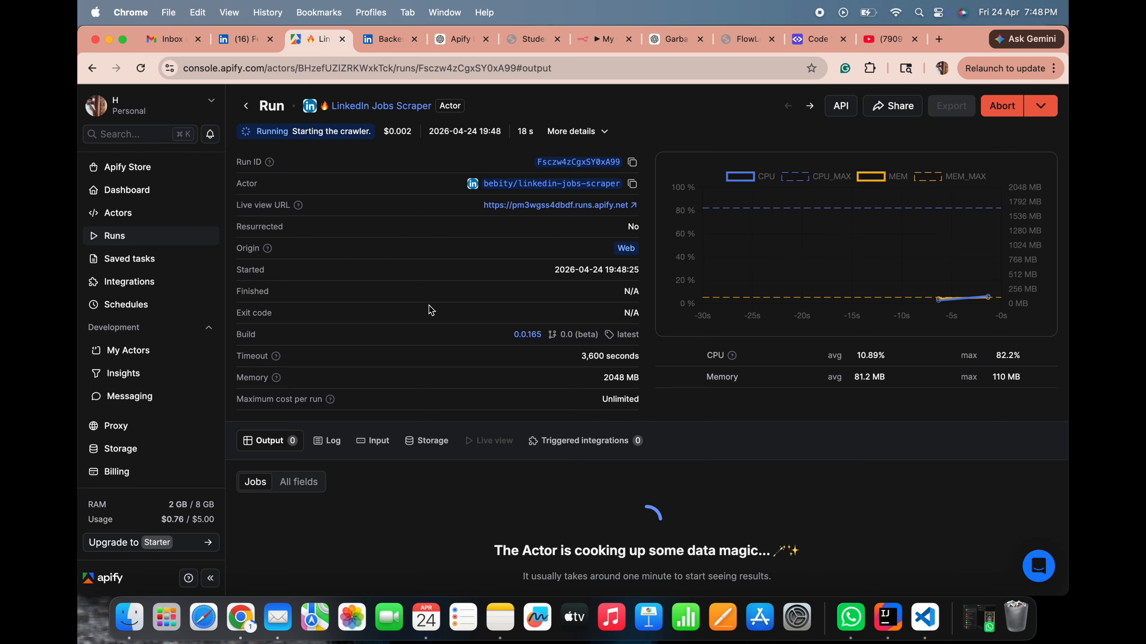
Look through the scraped job rows in the run's output table, checking titles, locations and posting times
scroll(429, 473, down, 1)
scroll(429, 473, down, 5)
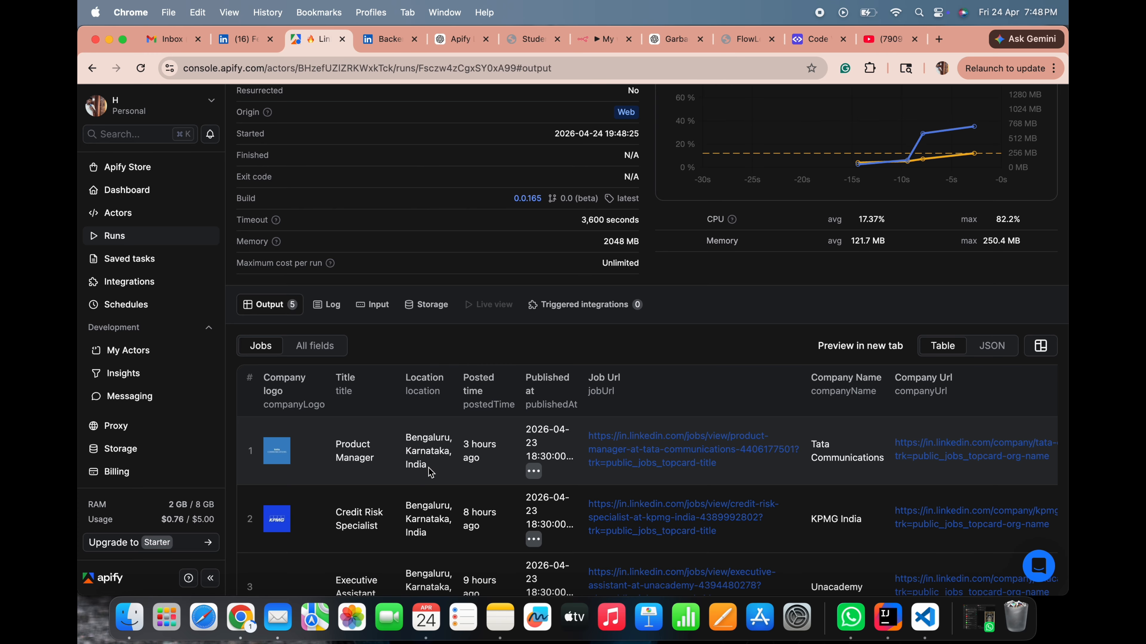
scroll(428, 468, down, 1)
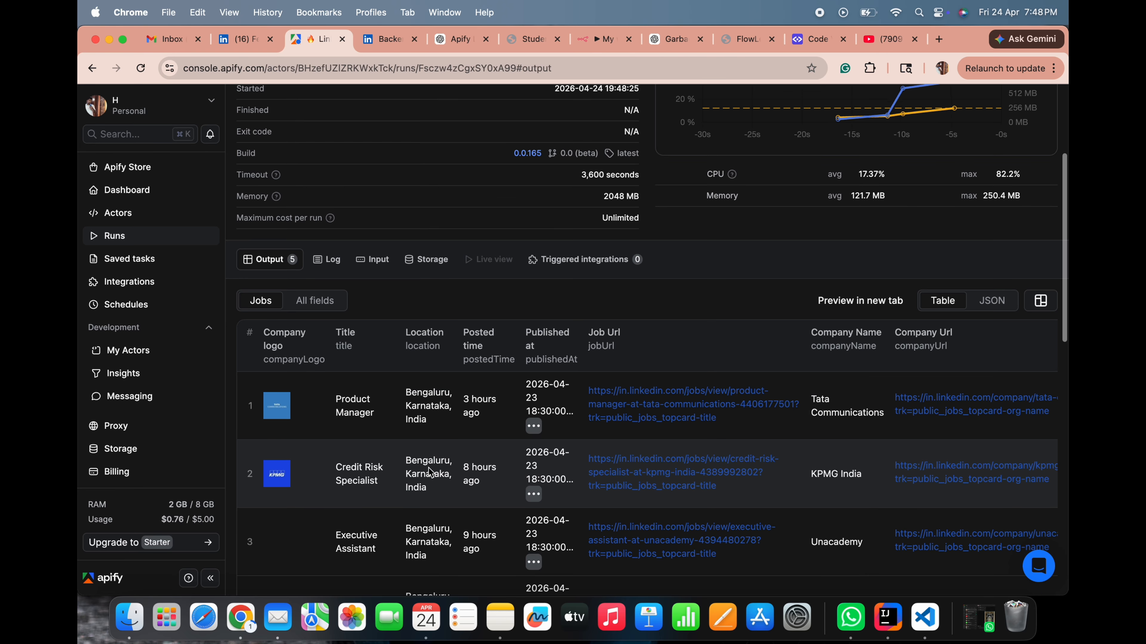
scroll(429, 473, down, 2)
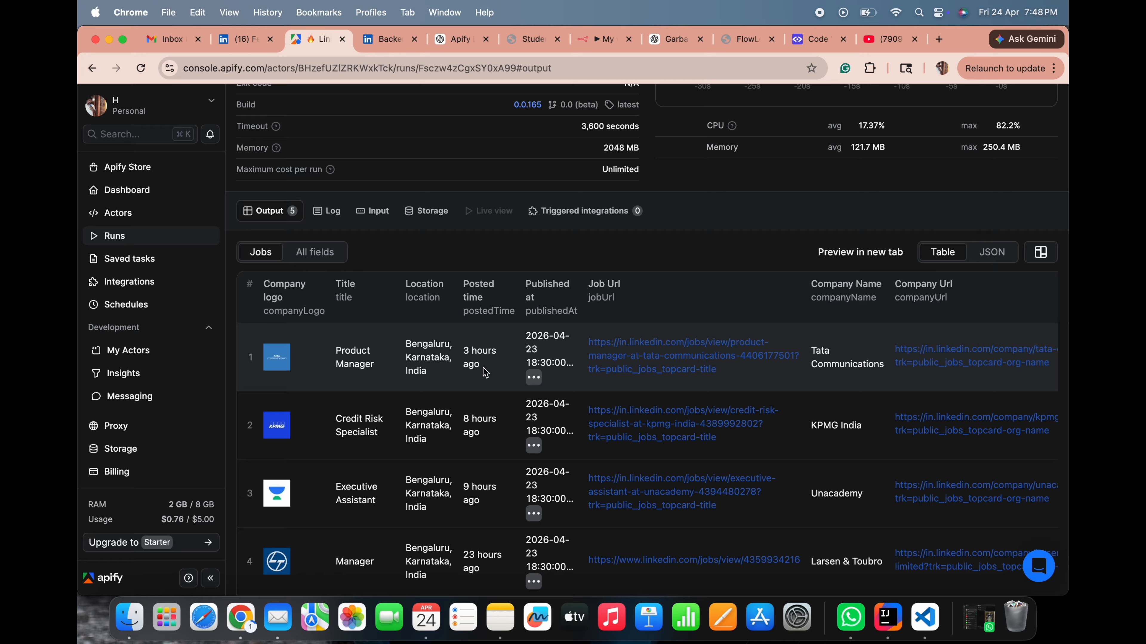
scroll(428, 424, down, 3)
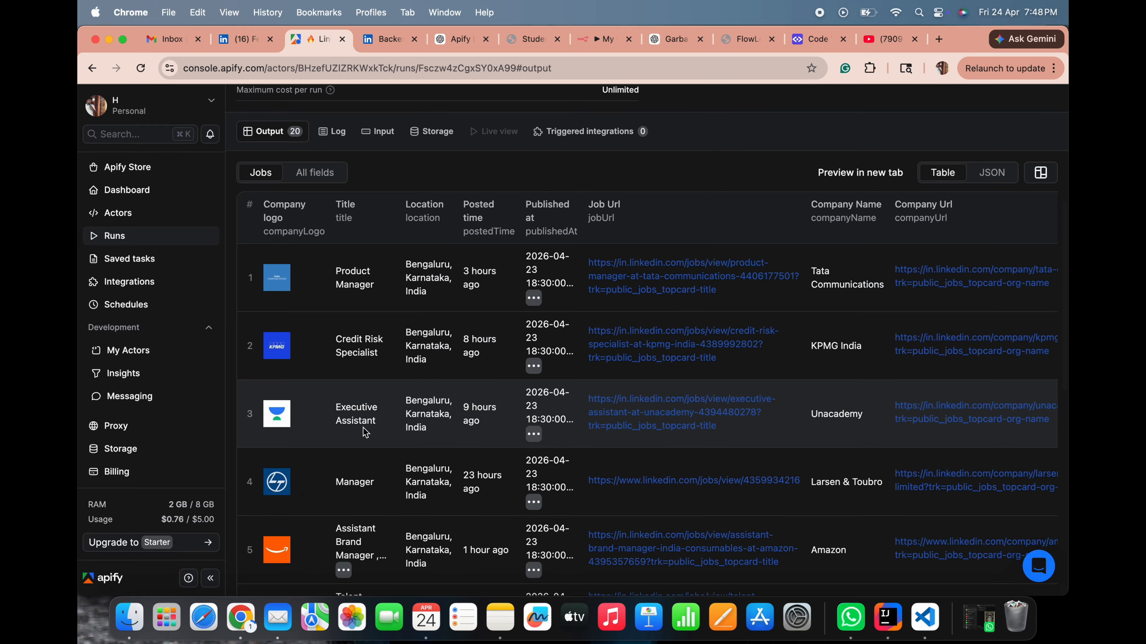
scroll(379, 434, down, 7)
scroll(393, 440, down, 8)
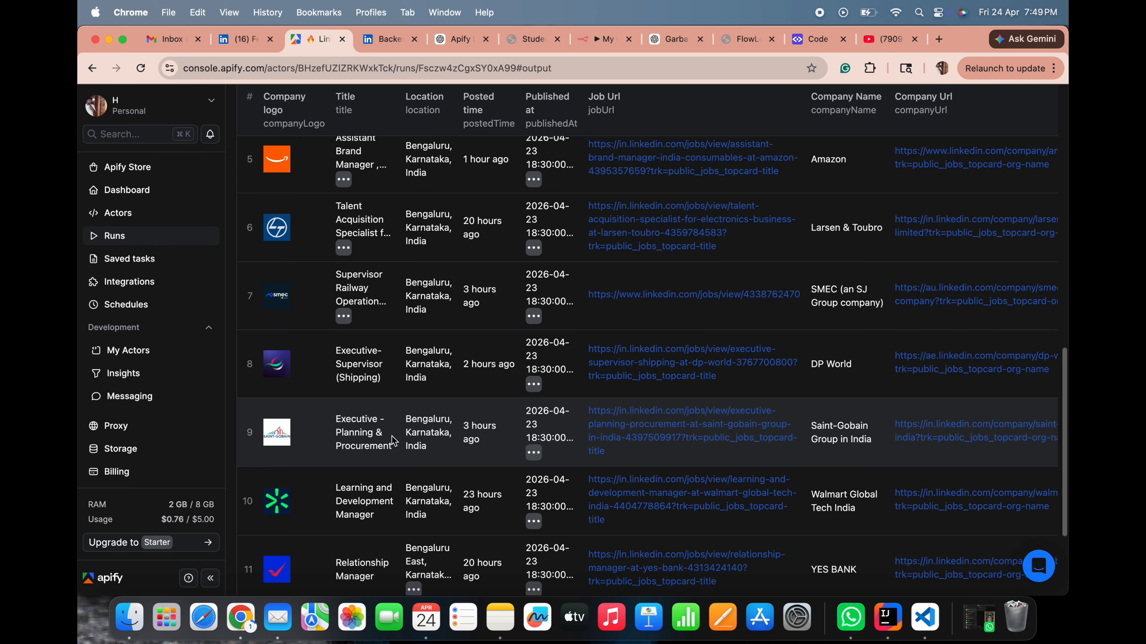
scroll(392, 440, down, 6)
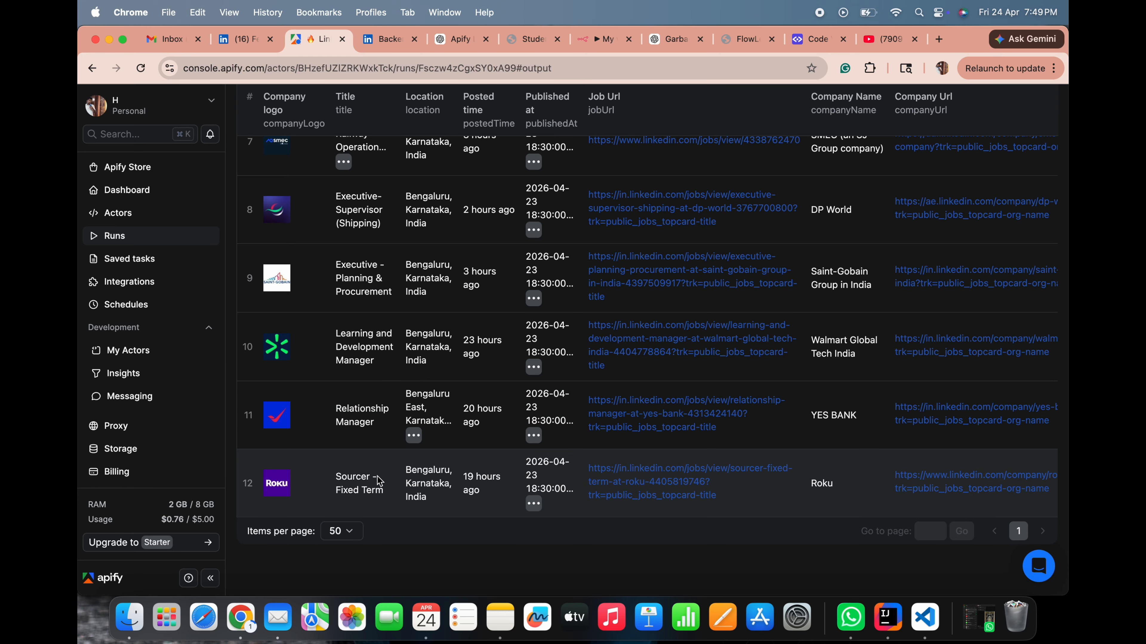
scroll(354, 496, down, 20)
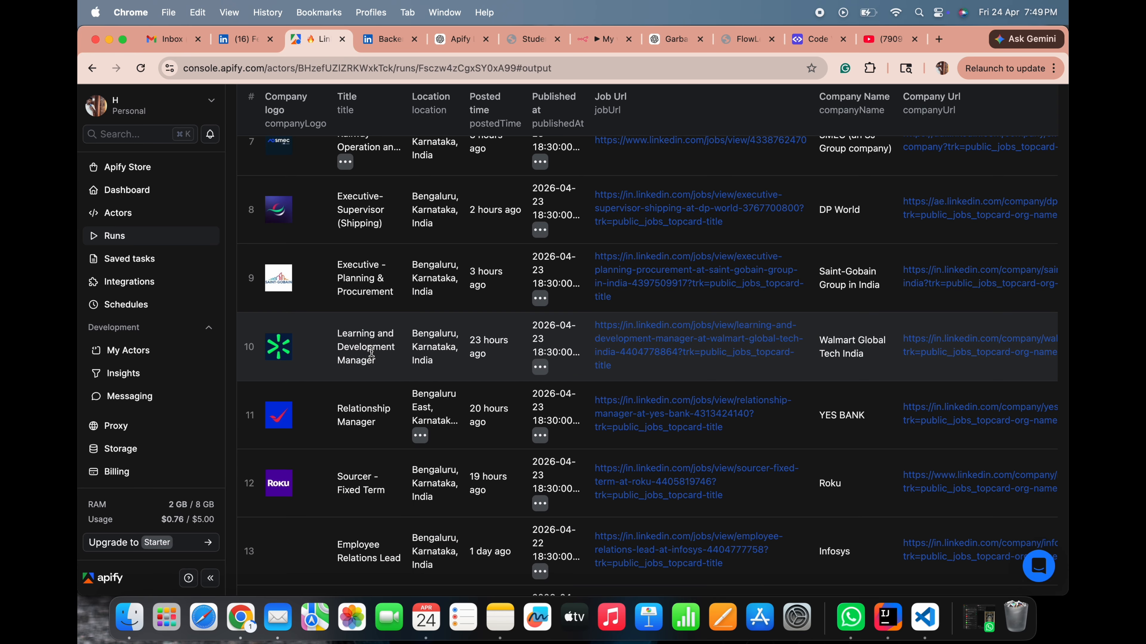
scroll(371, 352, up, 20)
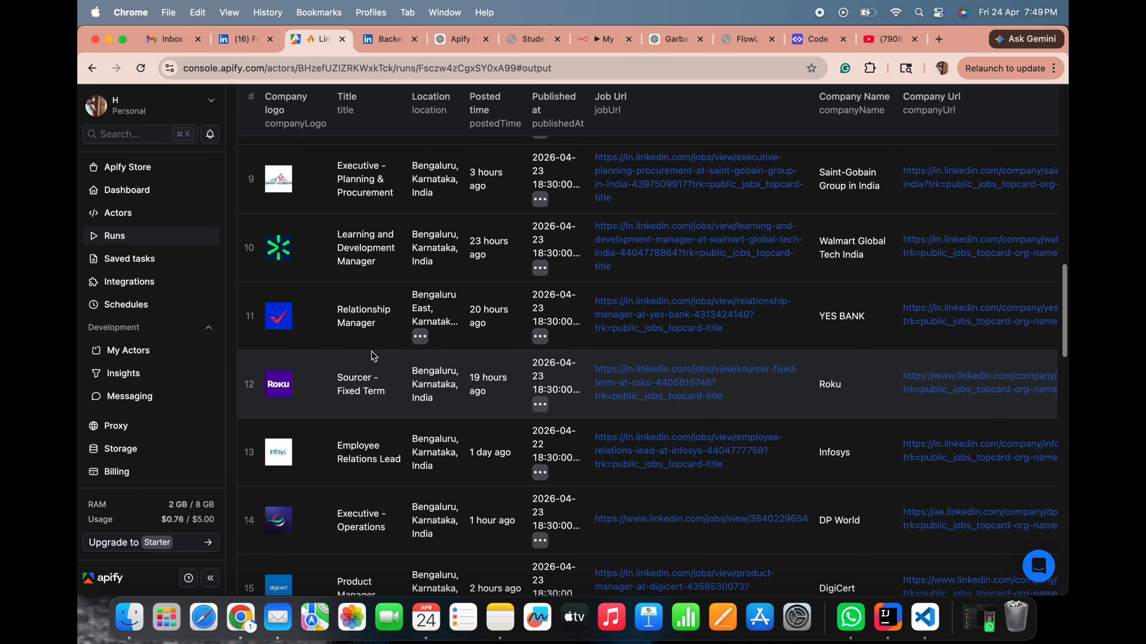
scroll(367, 361, down, 15)
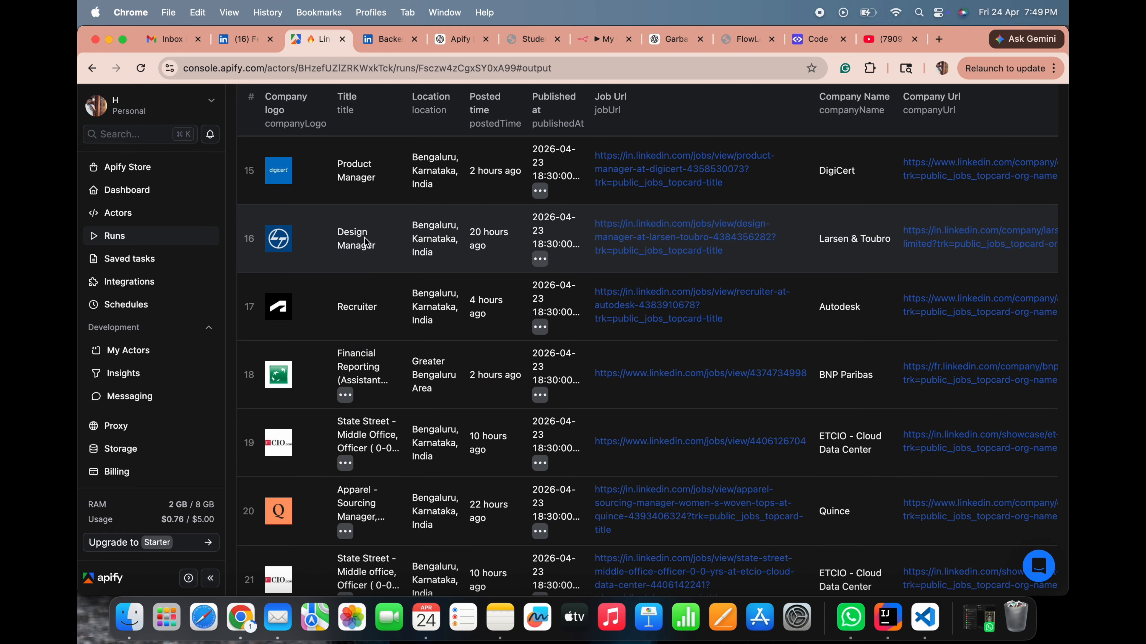
scroll(367, 233, up, 20)
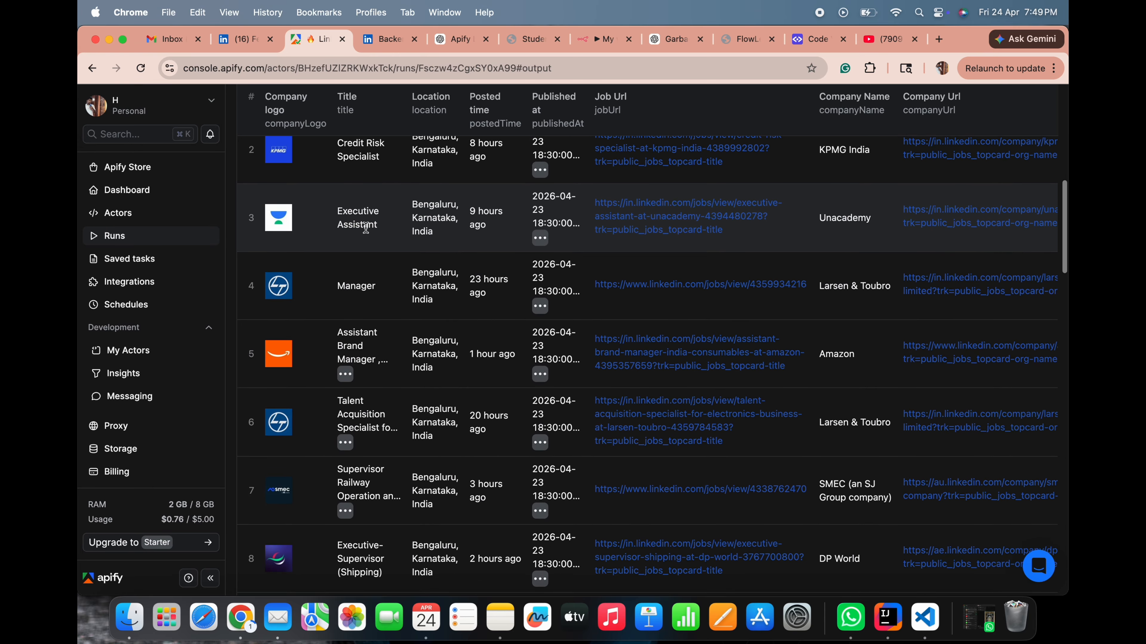
scroll(367, 233, down, 15)
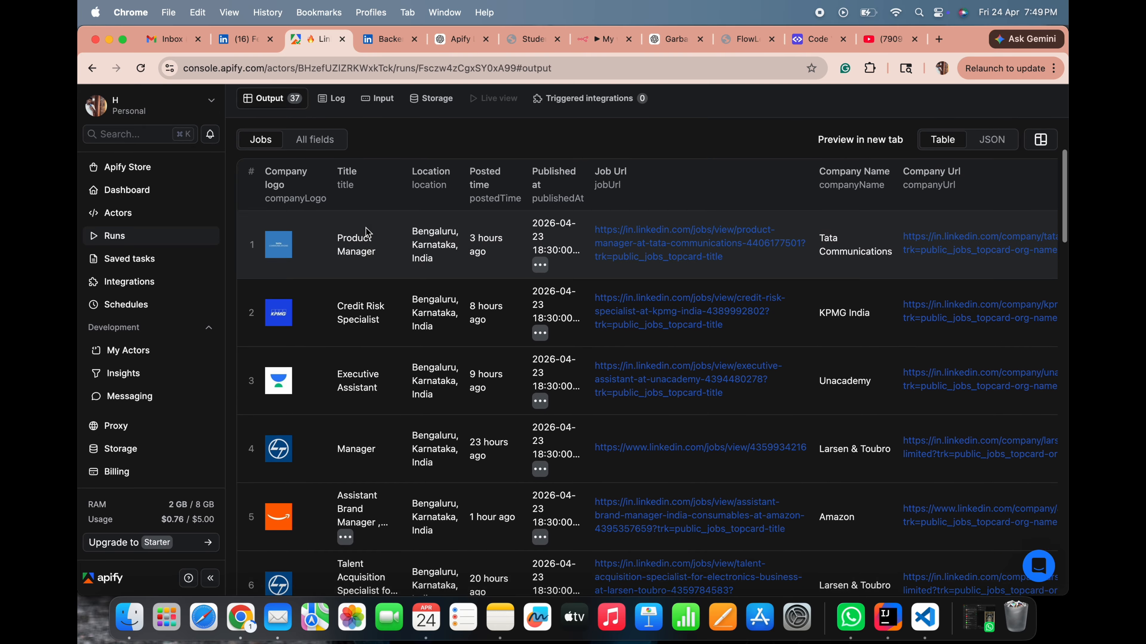
scroll(364, 286, up, 10)
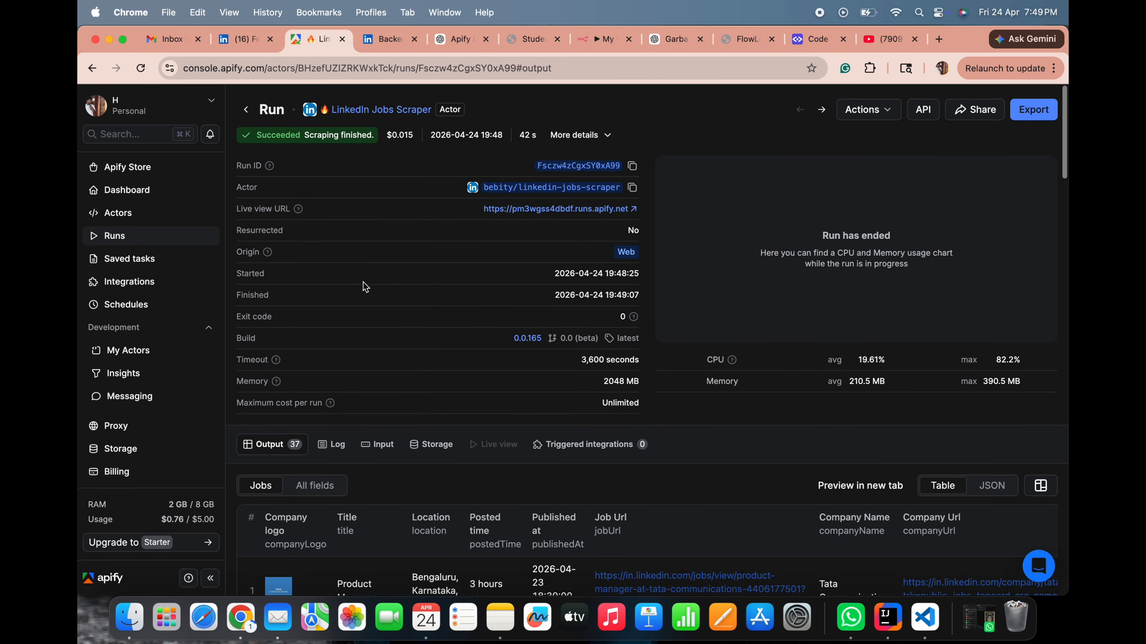
scroll(393, 379, down, 20)
scroll(396, 383, up, 5)
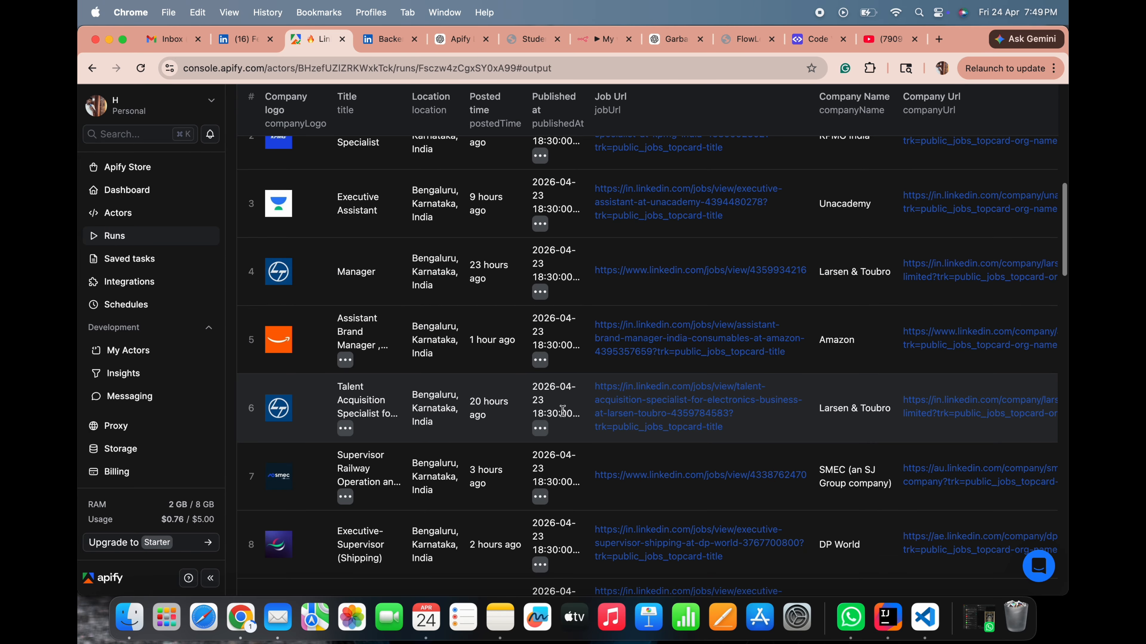
Examine the output table's other columns, including job URL, company, full description, applications count, seniority level and industries
scroll(563, 416, right, 3)
scroll(563, 416, up, 5)
scroll(563, 411, right, 10)
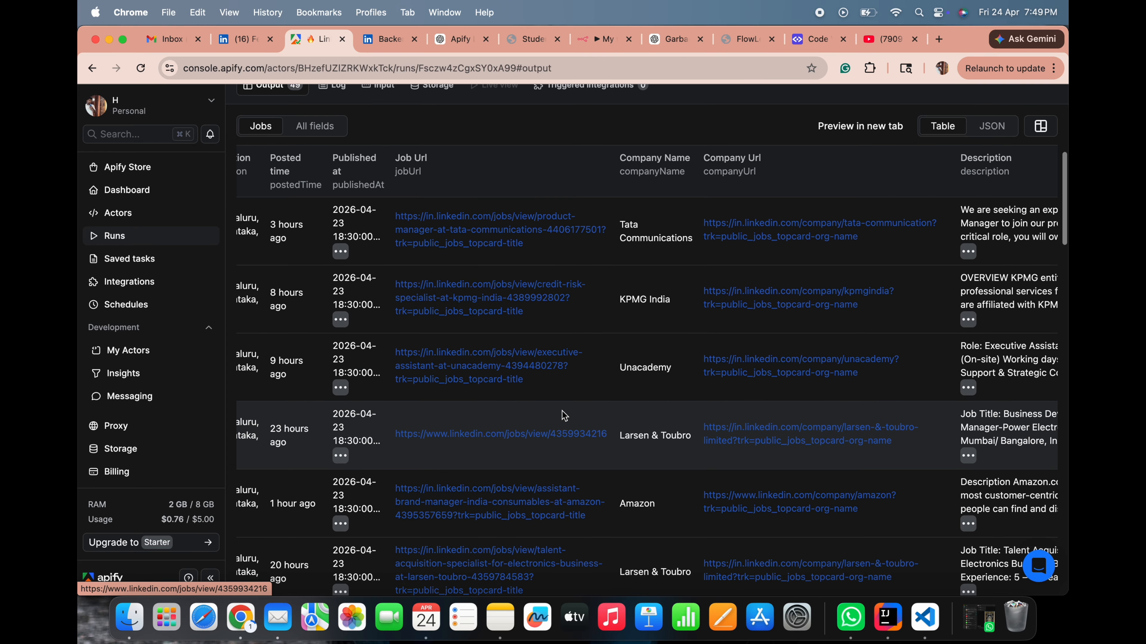
click(676, 252)
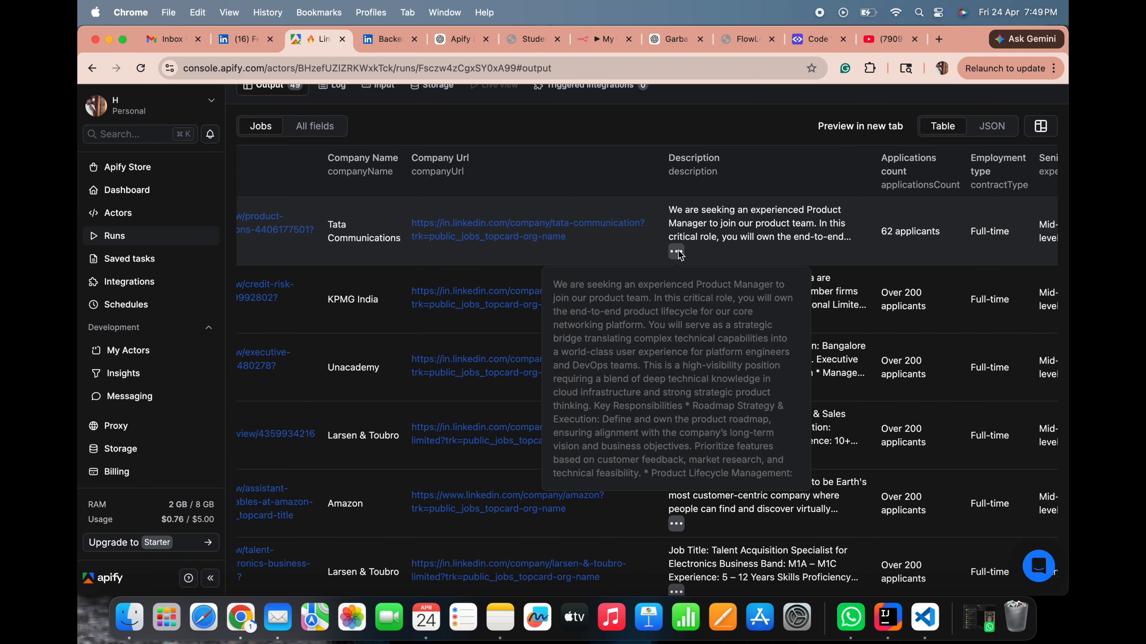
scroll(678, 351, down, 5)
click(493, 333)
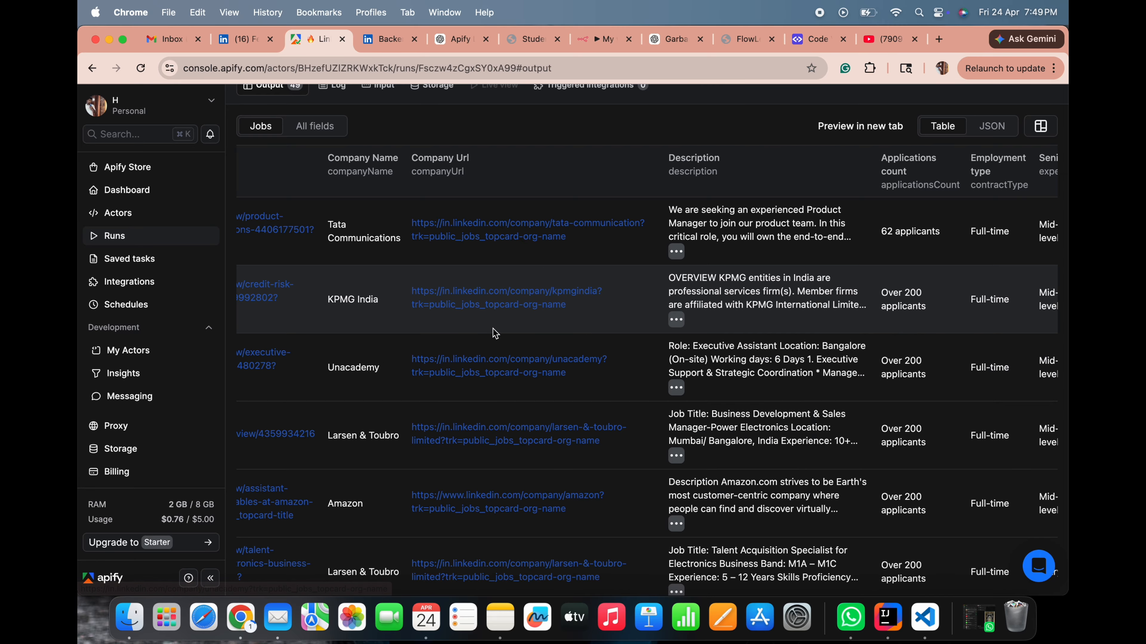
scroll(495, 334, right, 5)
scroll(493, 332, right, 2)
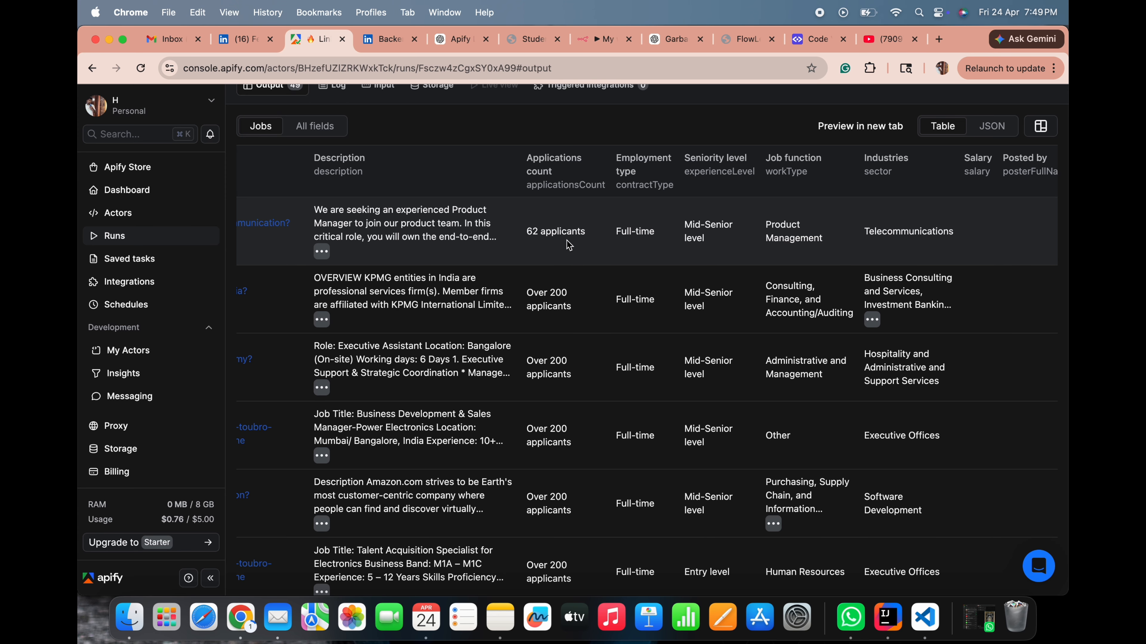
scroll(672, 391, down, 7)
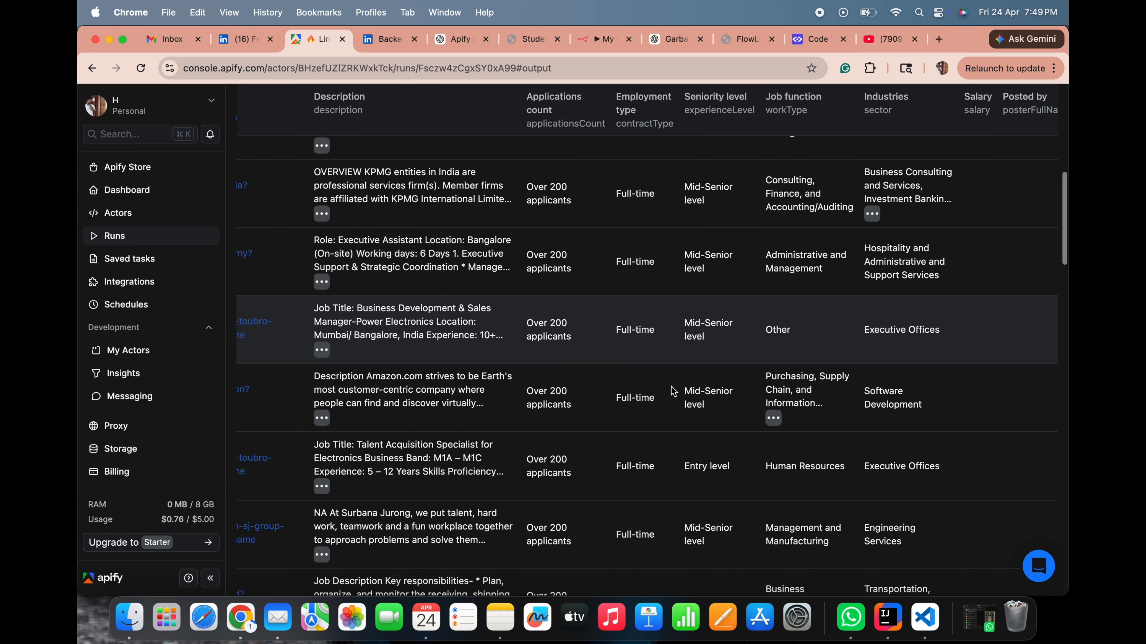
scroll(672, 391, up, 9)
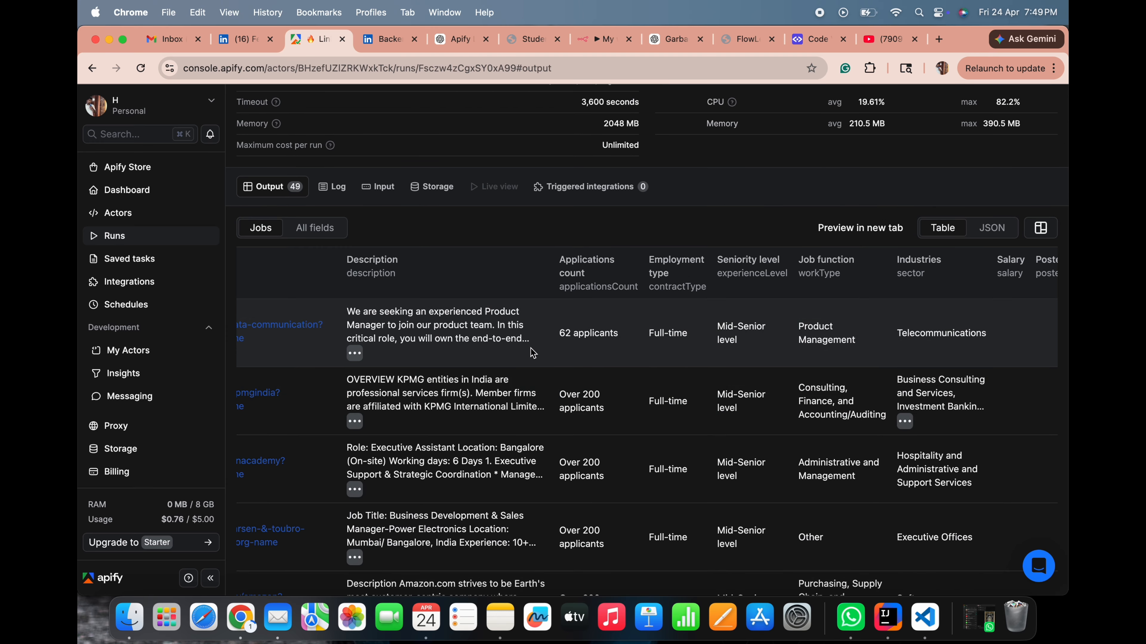
scroll(531, 353, left, 10)
scroll(531, 353, left, 5)
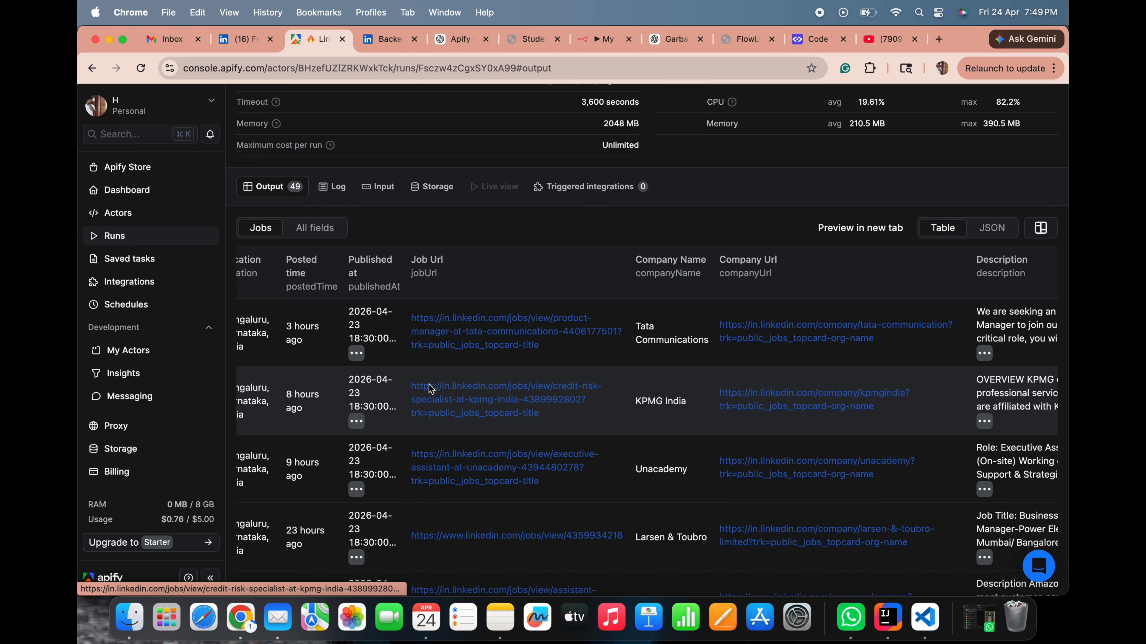
scroll(431, 390, left, 5)
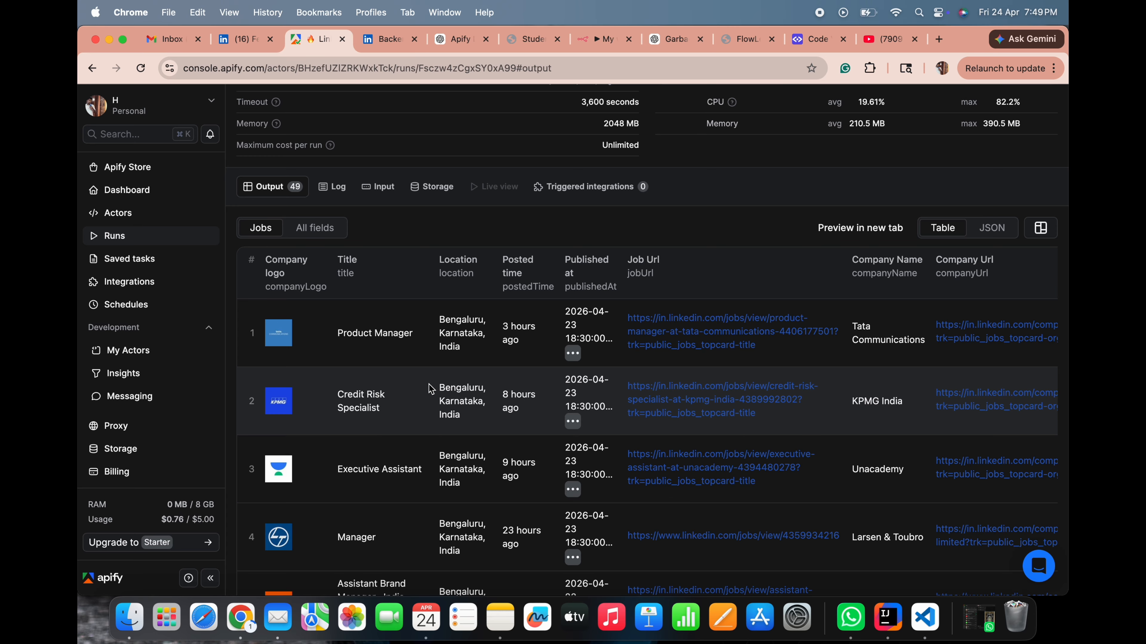
Switch to the n8n workflow, close the HTTP Request node's settings and select the Schedule Trigger node
click(605, 39)
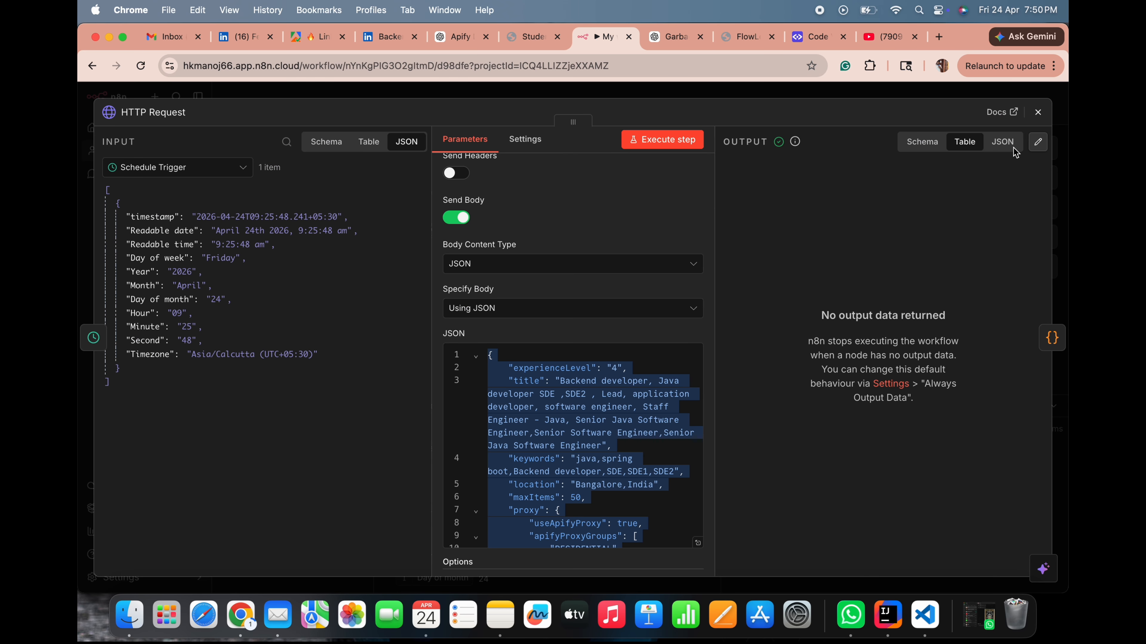
click(1038, 113)
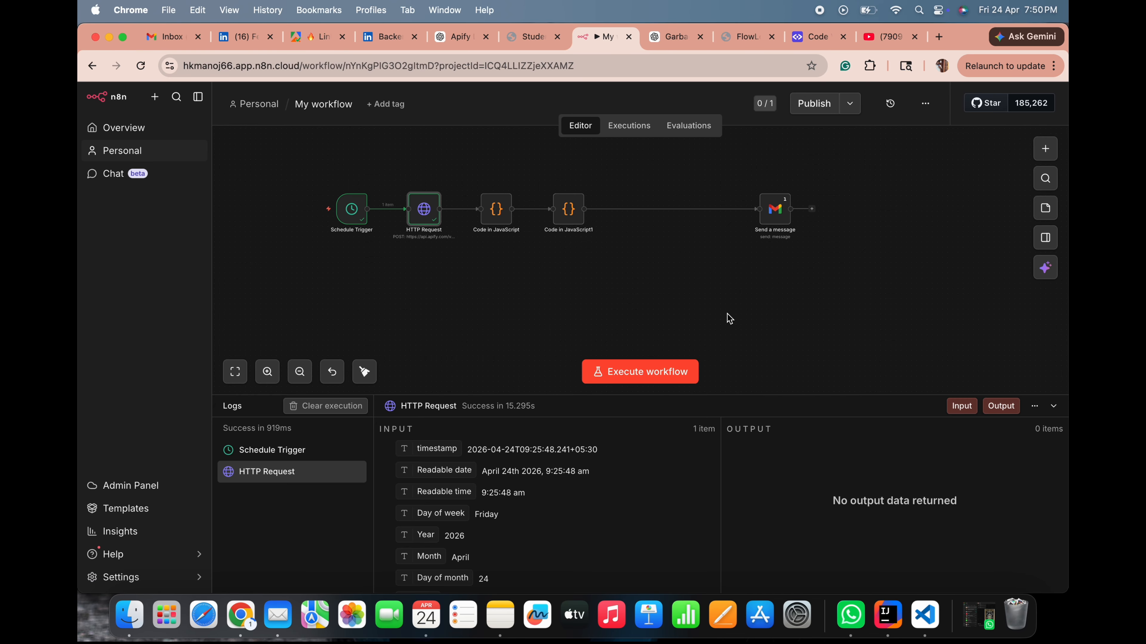
click(354, 215)
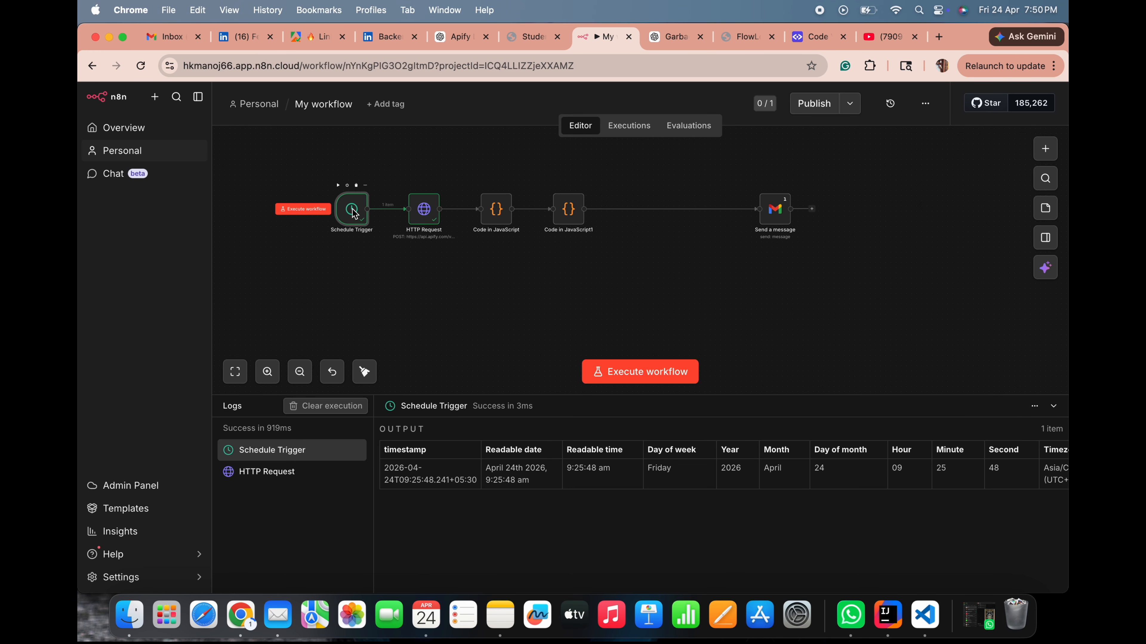
Open the Schedule Trigger node, check its hourly interval settings, and close it
double_click(355, 214)
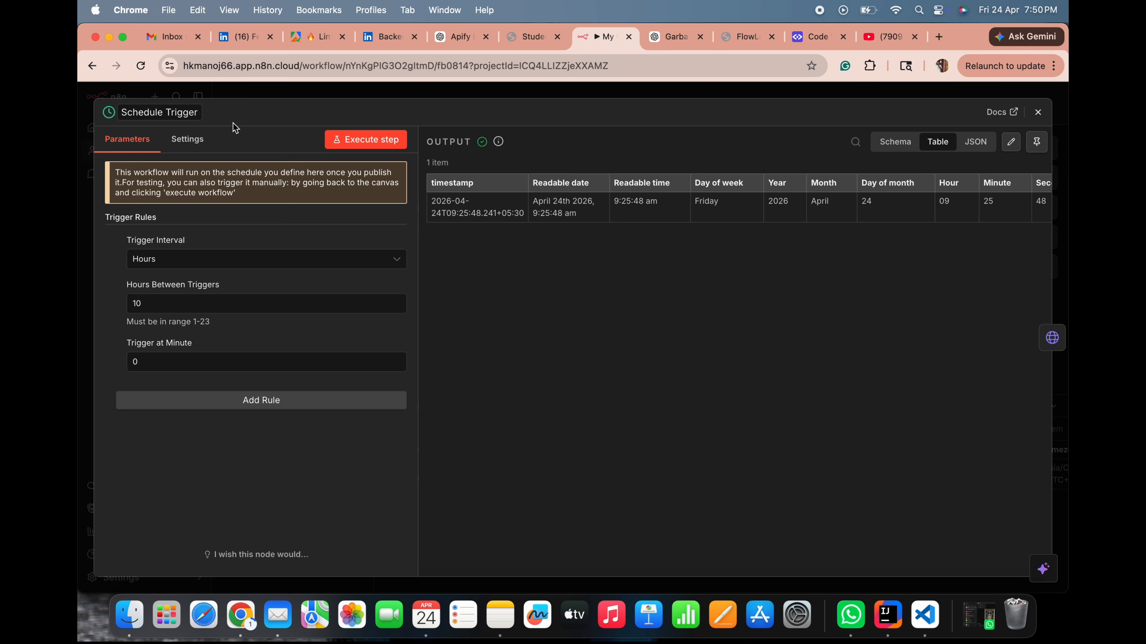
click(149, 305)
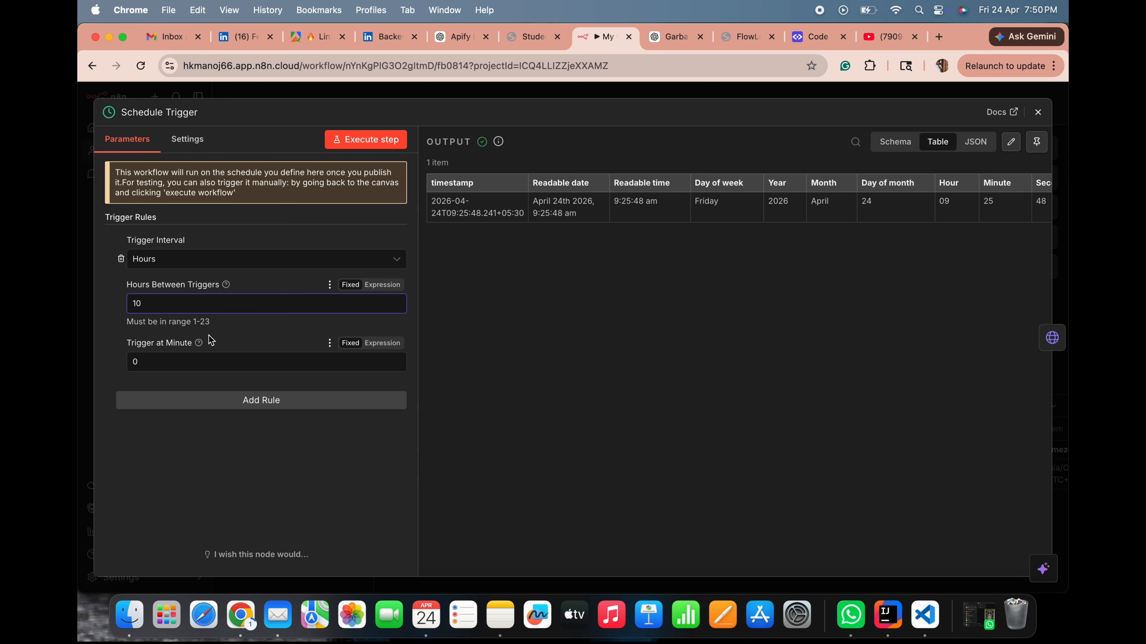
click(1038, 112)
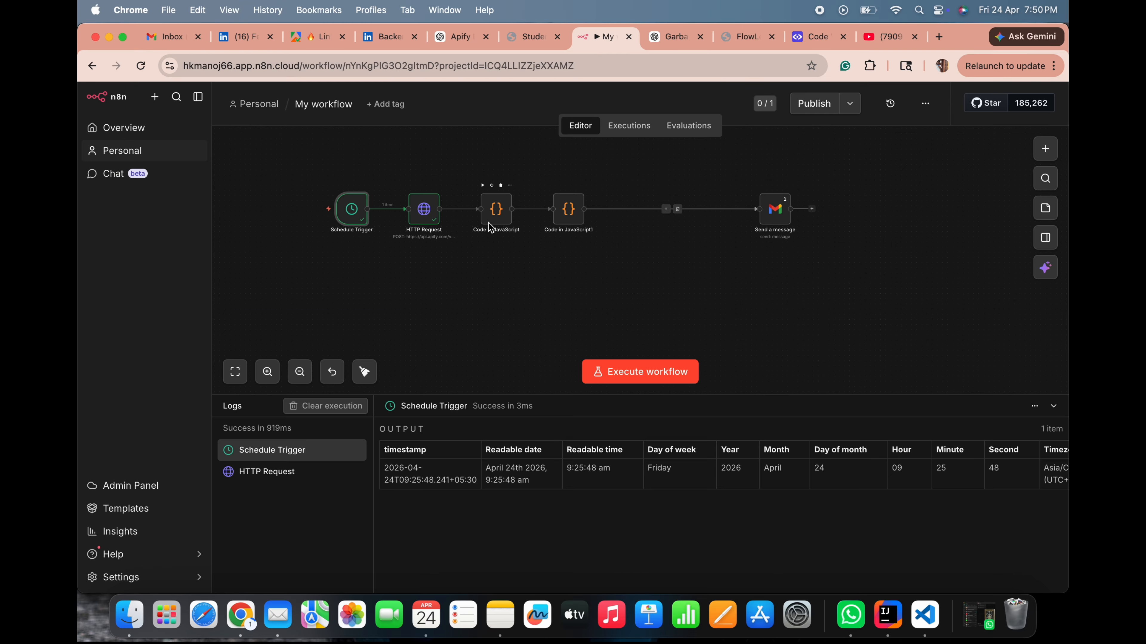
Open the HTTP Request node and examine its method and the full Apify request URL, including the token parameter
double_click(428, 219)
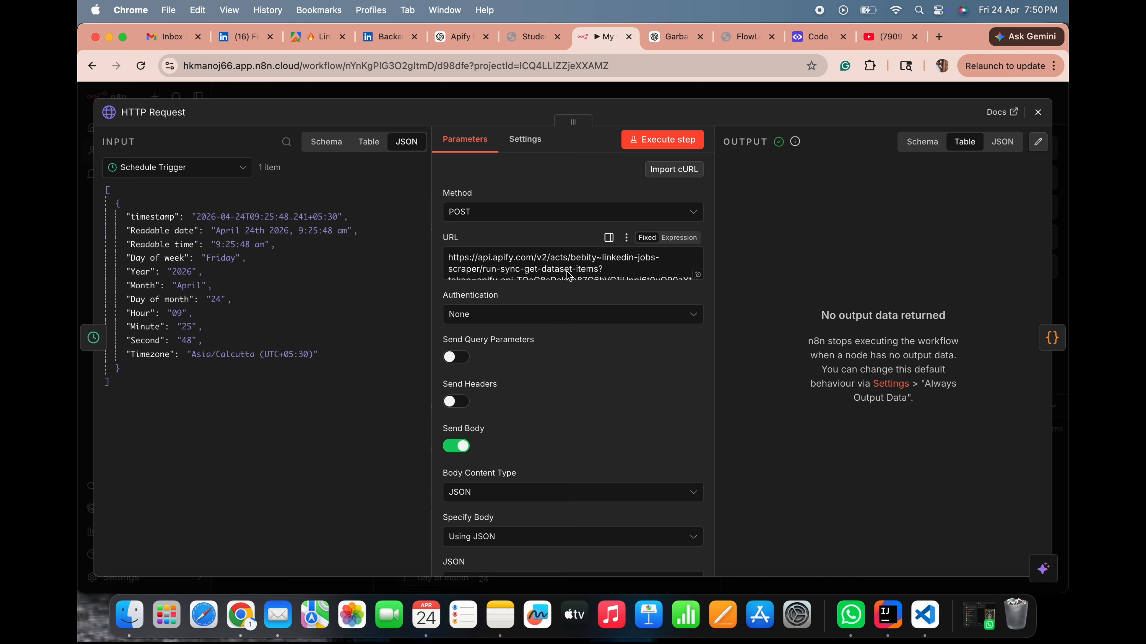
scroll(572, 269, down, 1)
scroll(573, 269, up, 2)
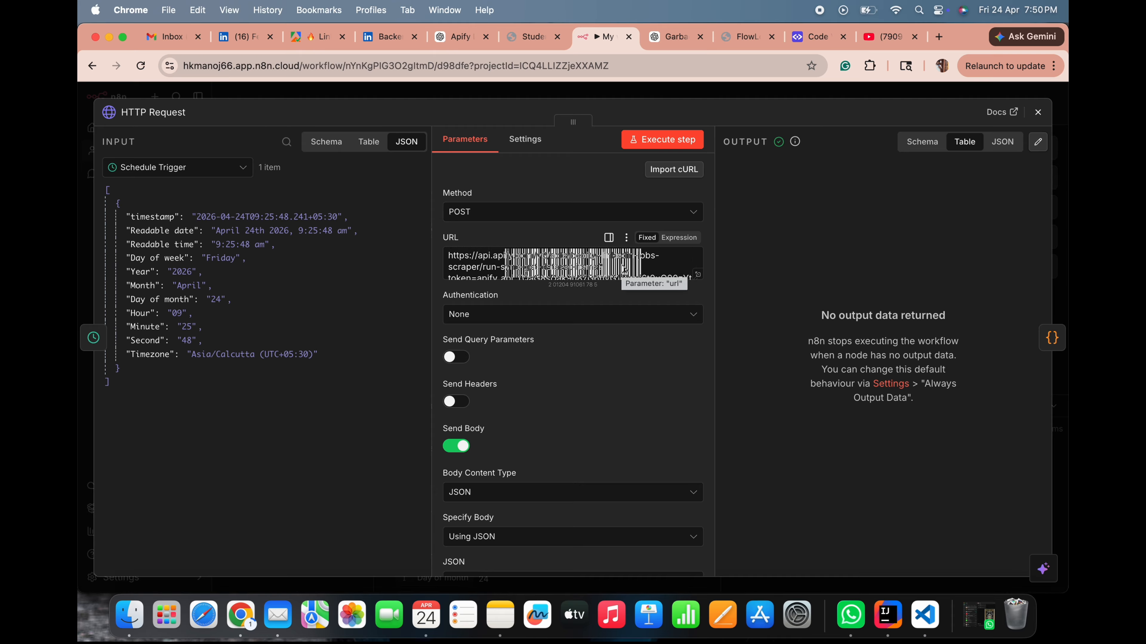
scroll(569, 270, down, 1)
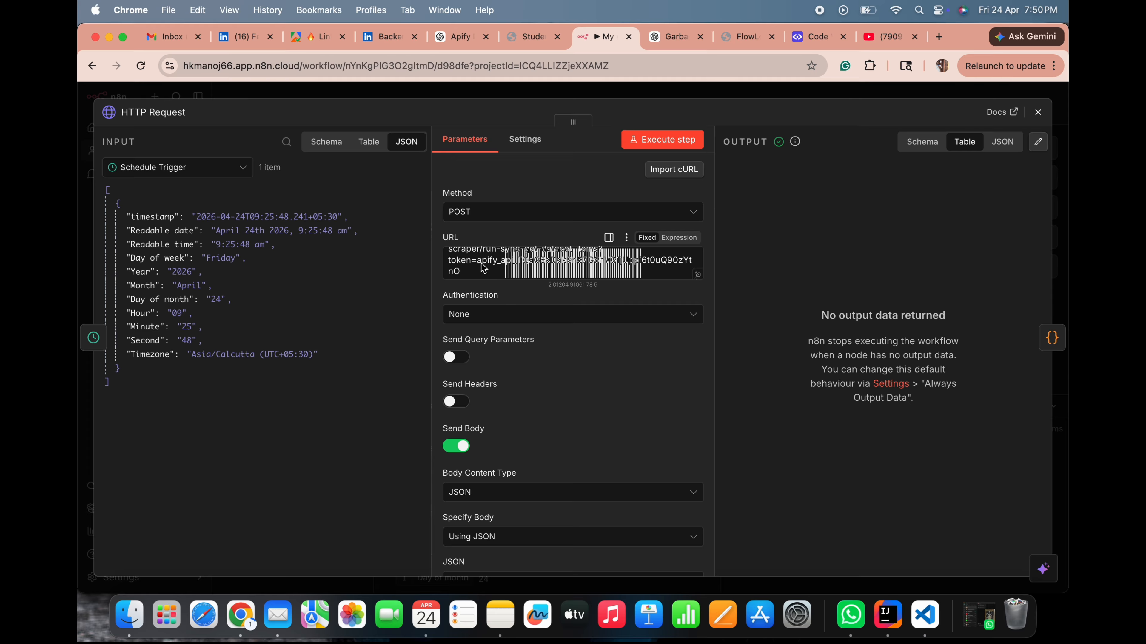
drag(482, 265, 523, 277)
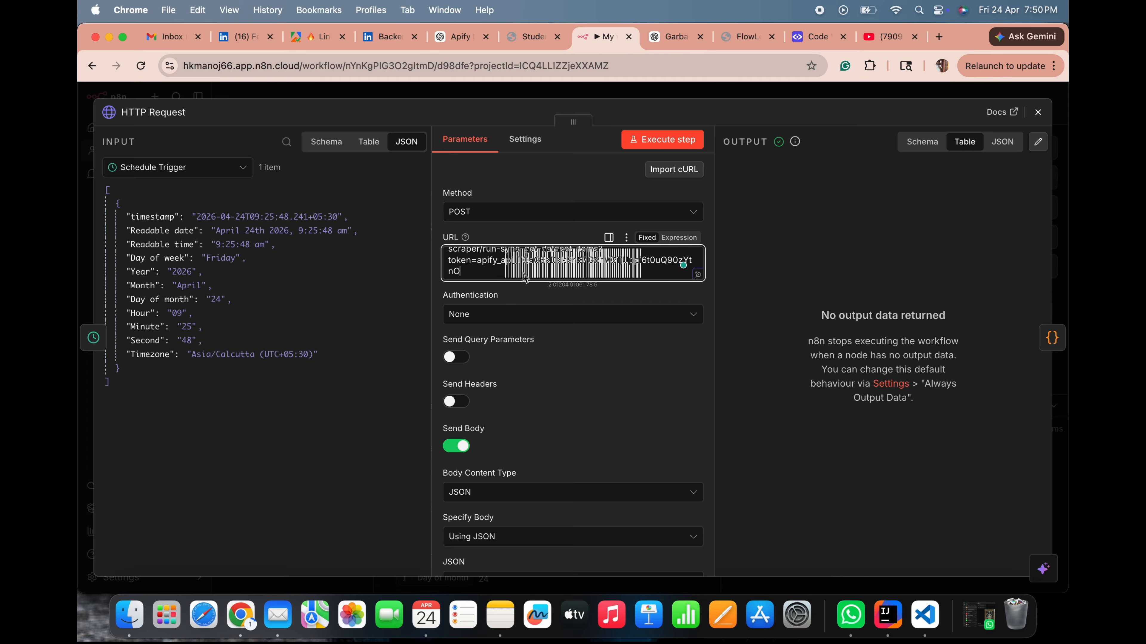
scroll(524, 276, down, 1)
click(523, 277)
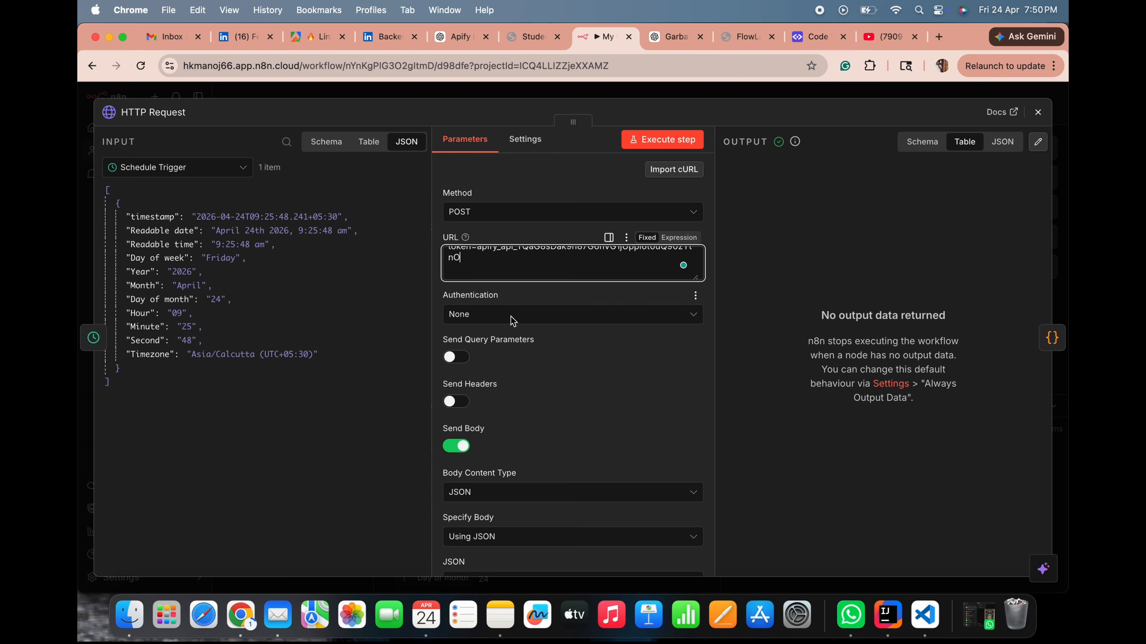
Review the request's JSON body, including title, keywords, location, proxy, publishedAt and sort, and open its larger editor
scroll(510, 413, down, 5)
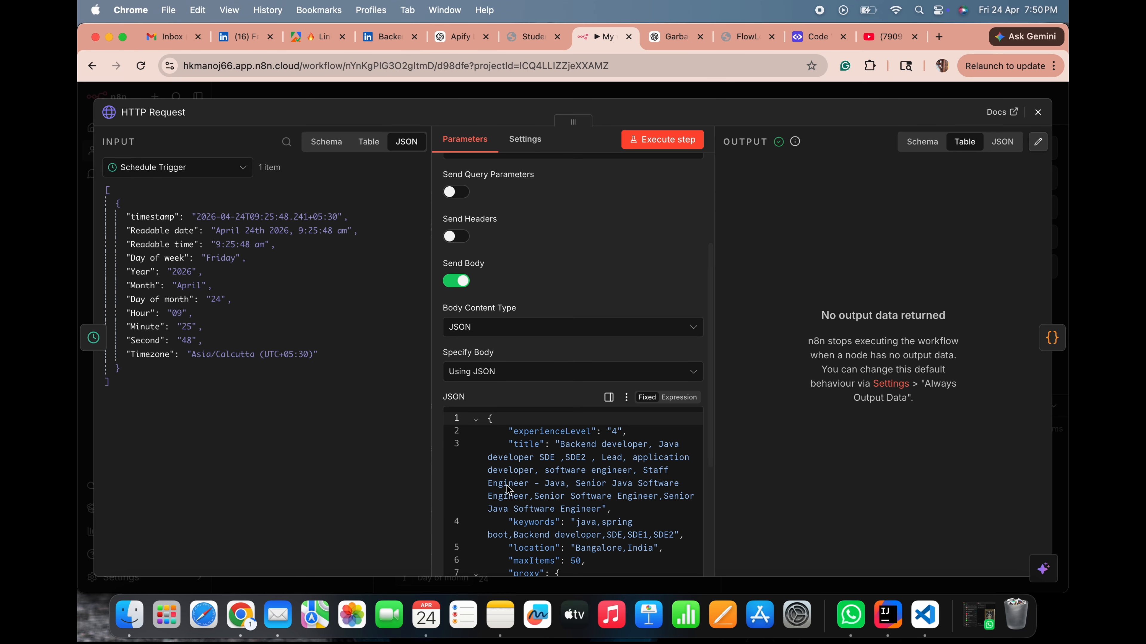
scroll(508, 490, down, 3)
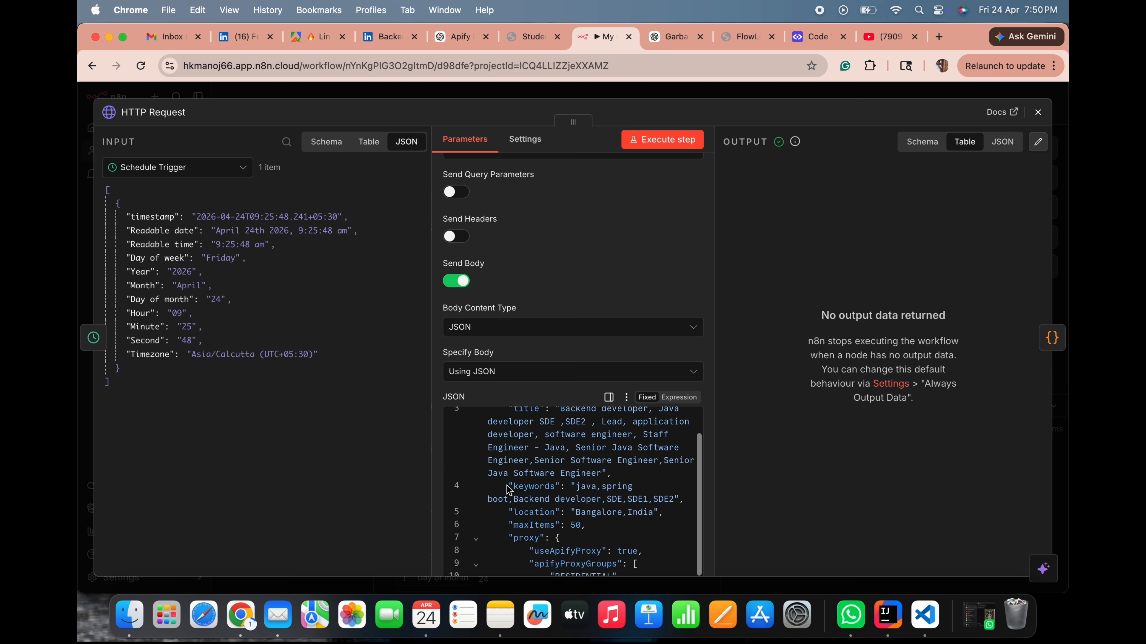
scroll(648, 474, down, 5)
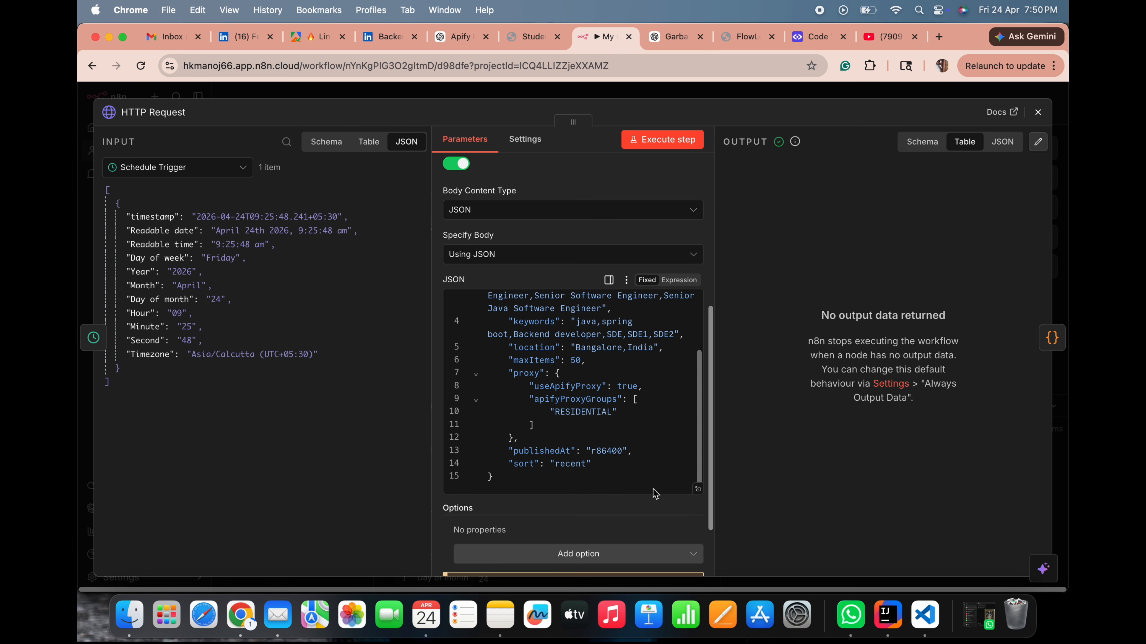
click(699, 488)
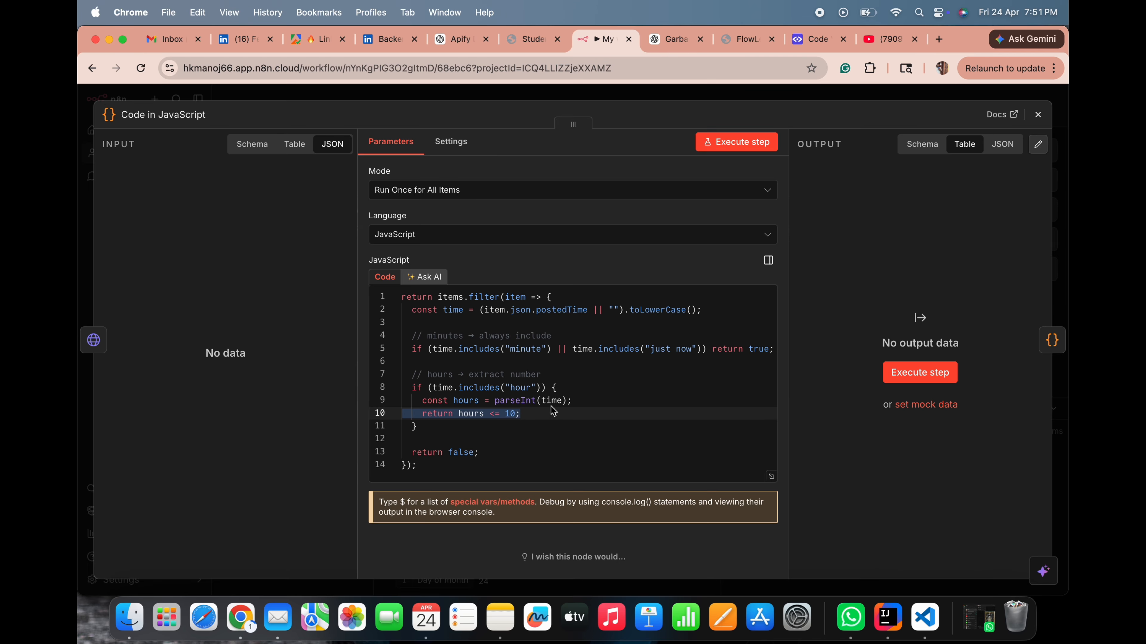
Delete the trailing 0 from the hour limit in the first Code node's posted-time filter and close the node
click(497, 426)
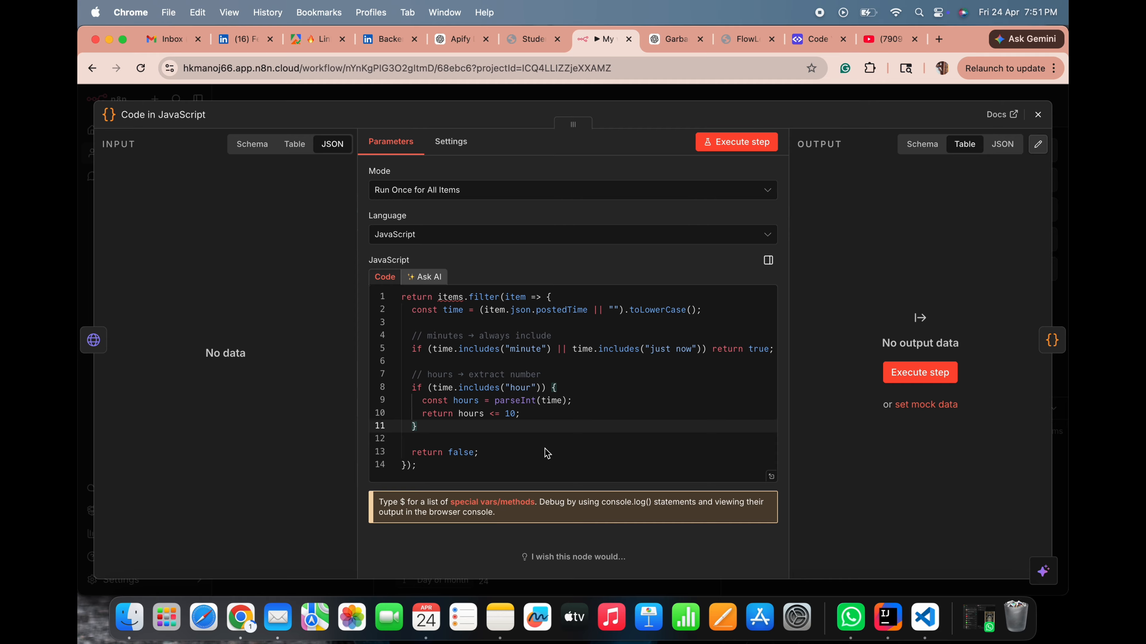
click(517, 417)
key(BackSpace)
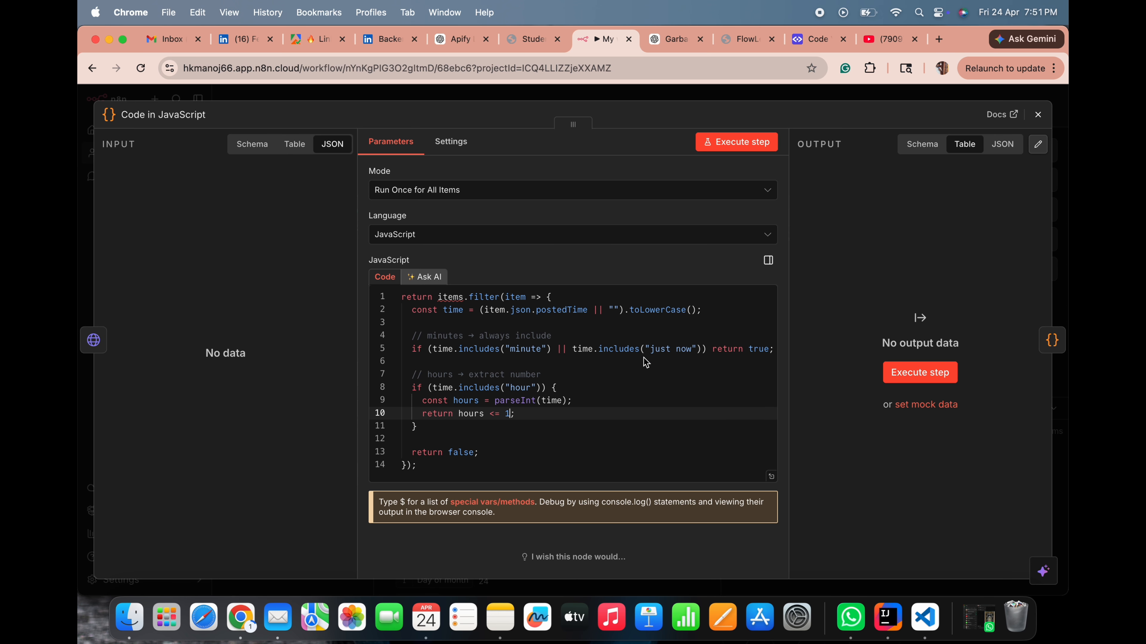
key(Escape)
Search the available nodes for Gmail, look over its message actions, and close the list without adding a node
click(1045, 153)
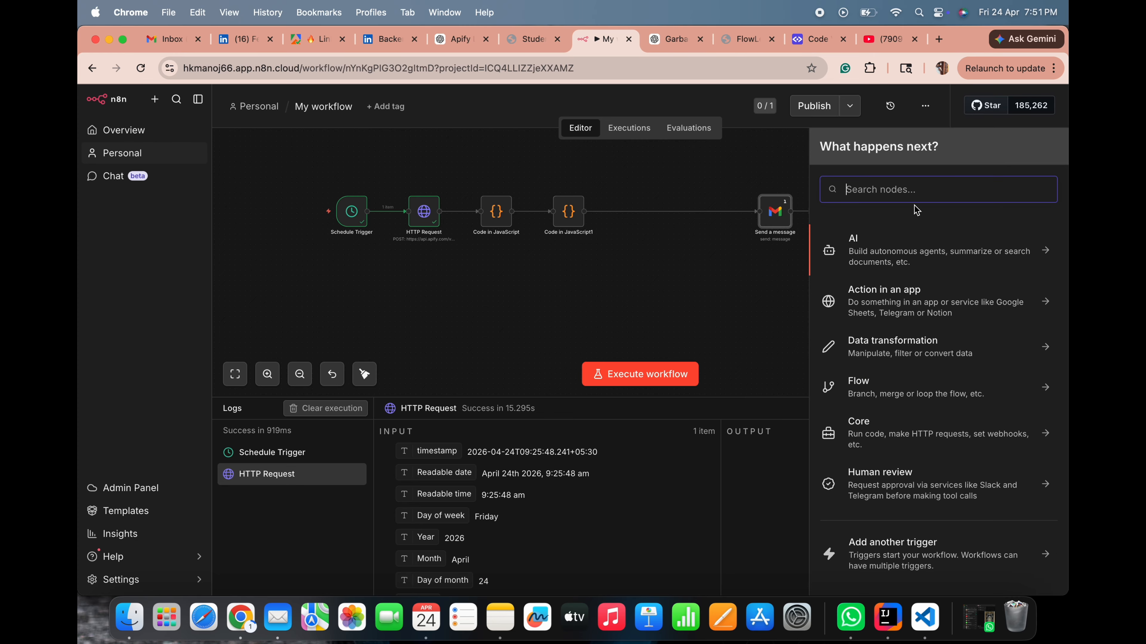
text(gma)
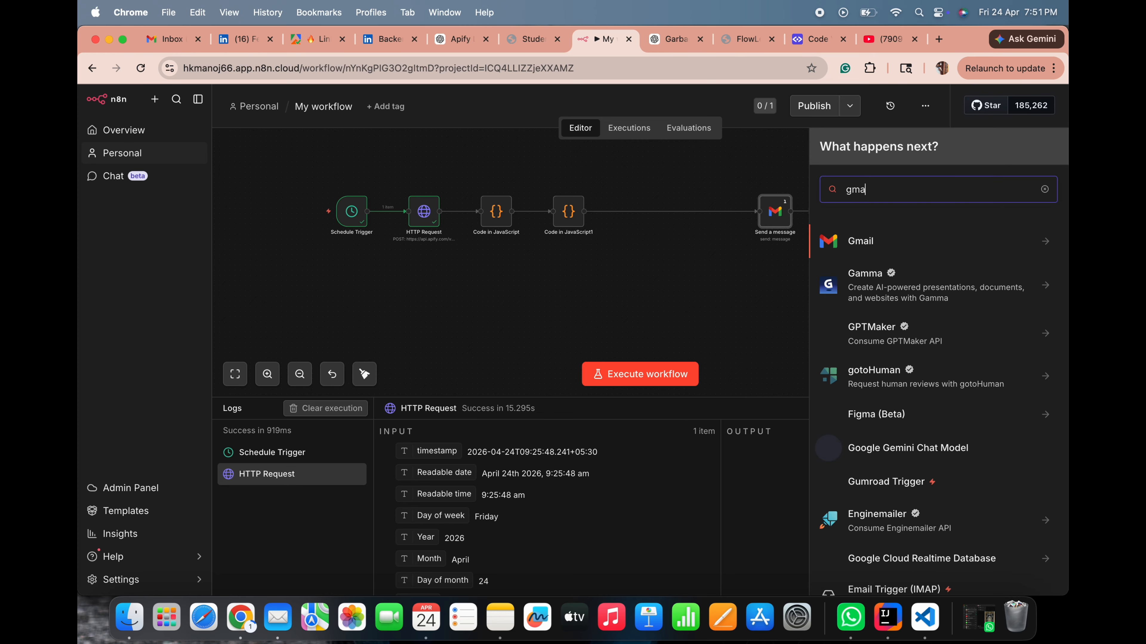
click(984, 240)
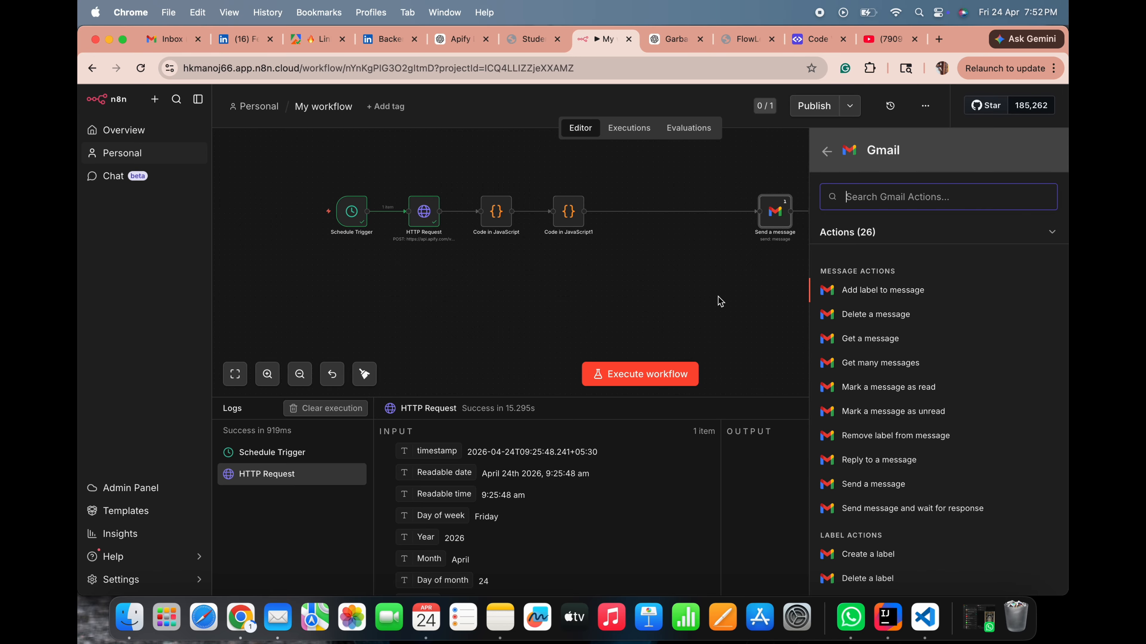
click(715, 302)
Open the Send a message Gmail node and set the email subject to "Job posted last 3hr"
double_click(769, 223)
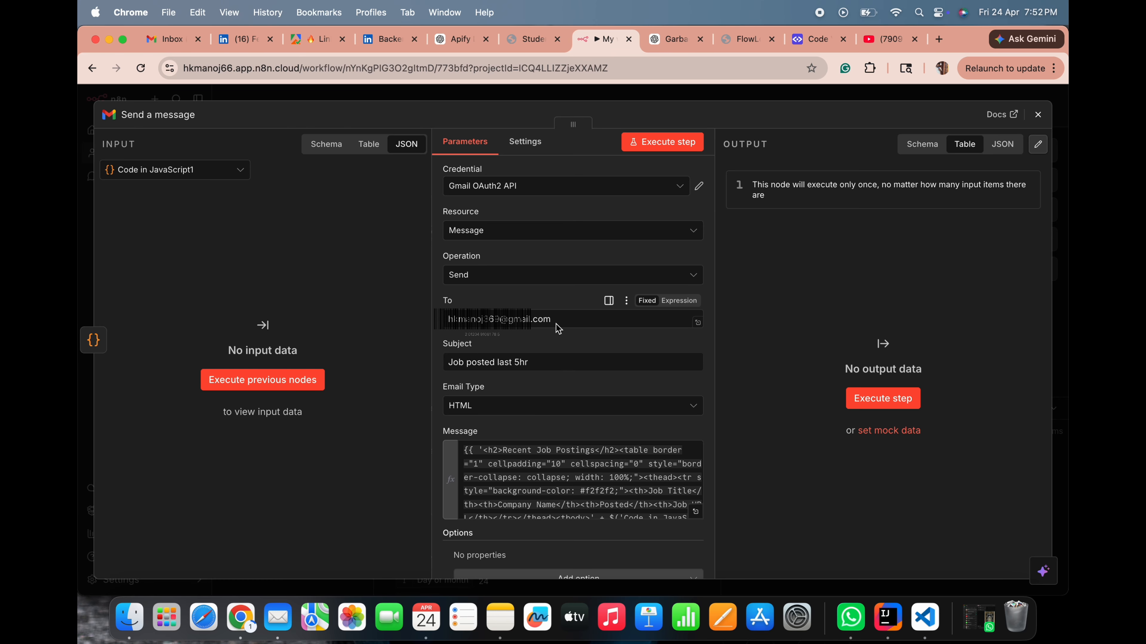
click(539, 363)
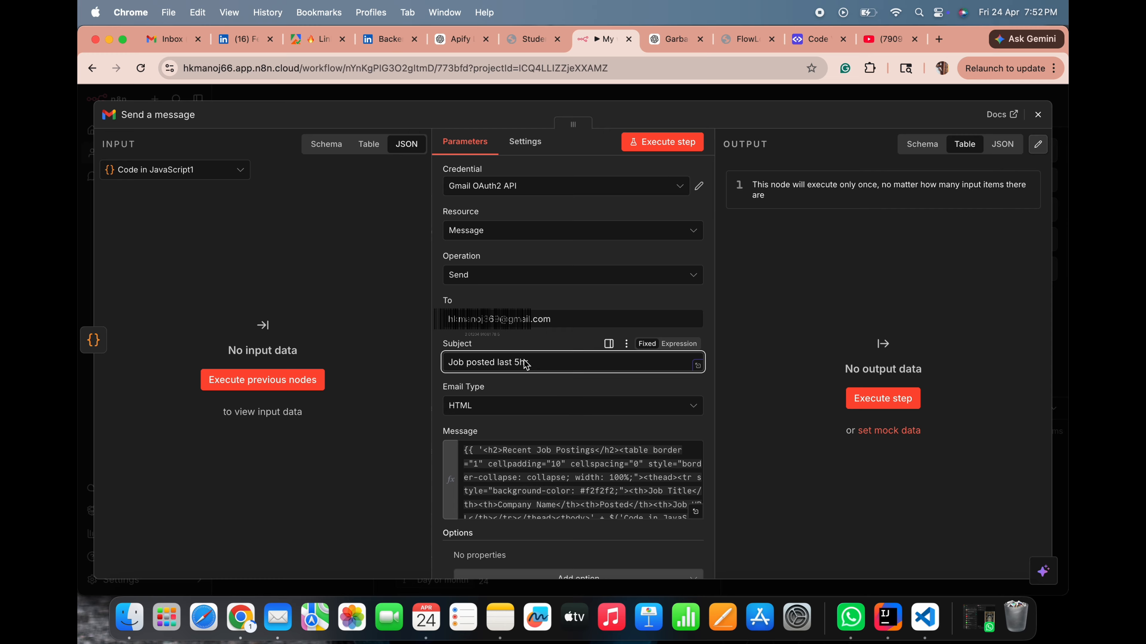
key(BackSpace)
text(3)
Check the HTML message expression that builds the job table, close the Gmail node, and execute the workflow
scroll(537, 419, down, 2)
click(542, 422)
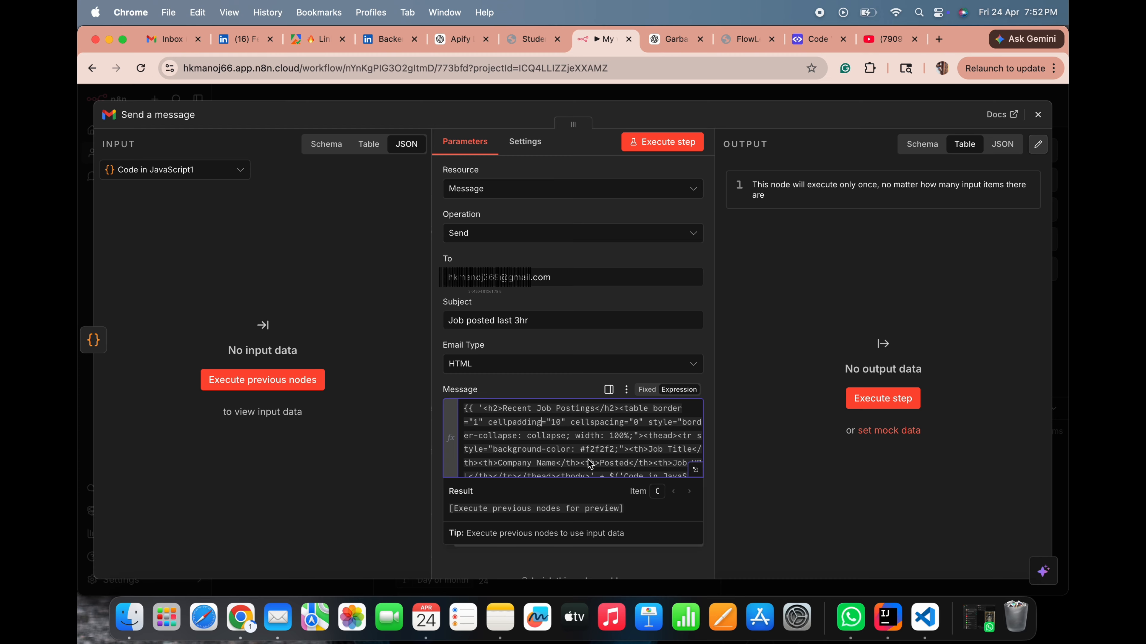
scroll(590, 464, down, 2)
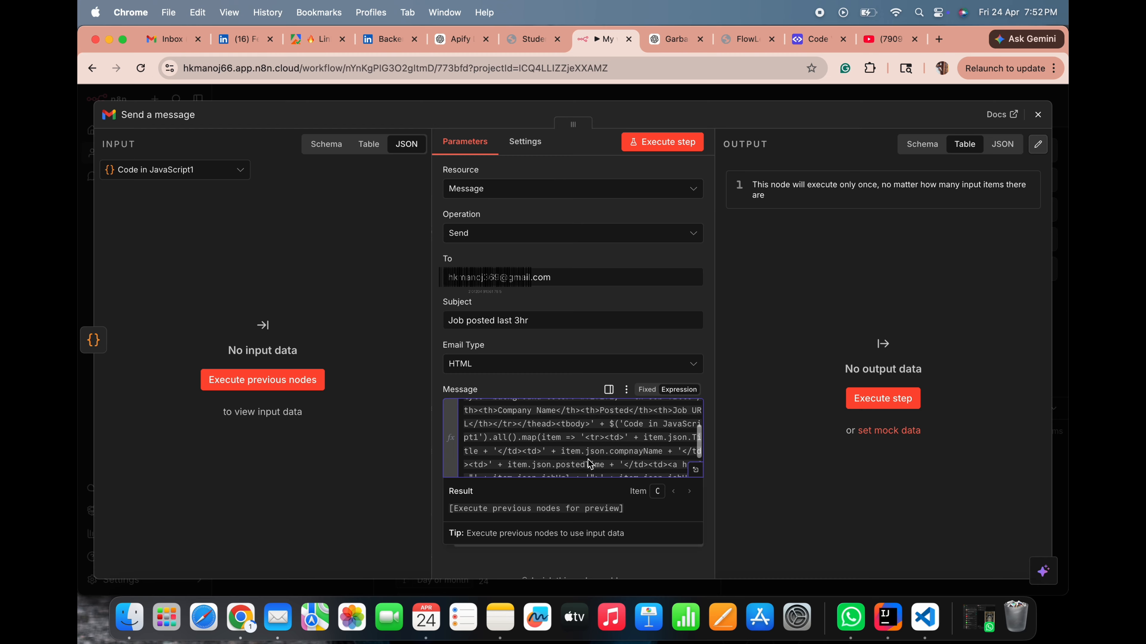
click(1037, 116)
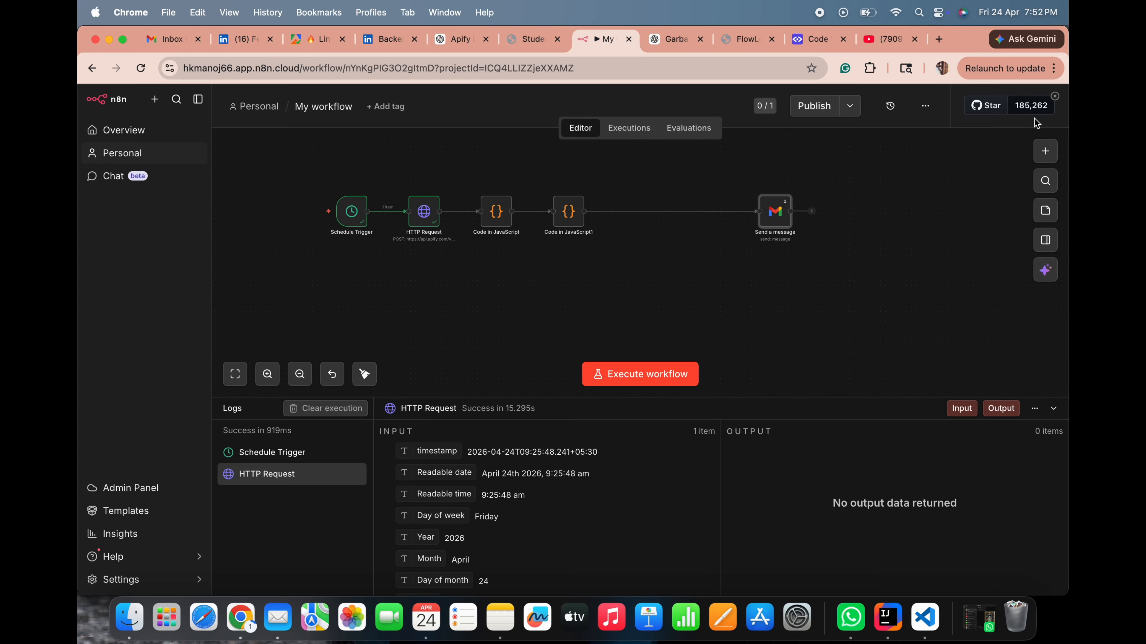
click(658, 379)
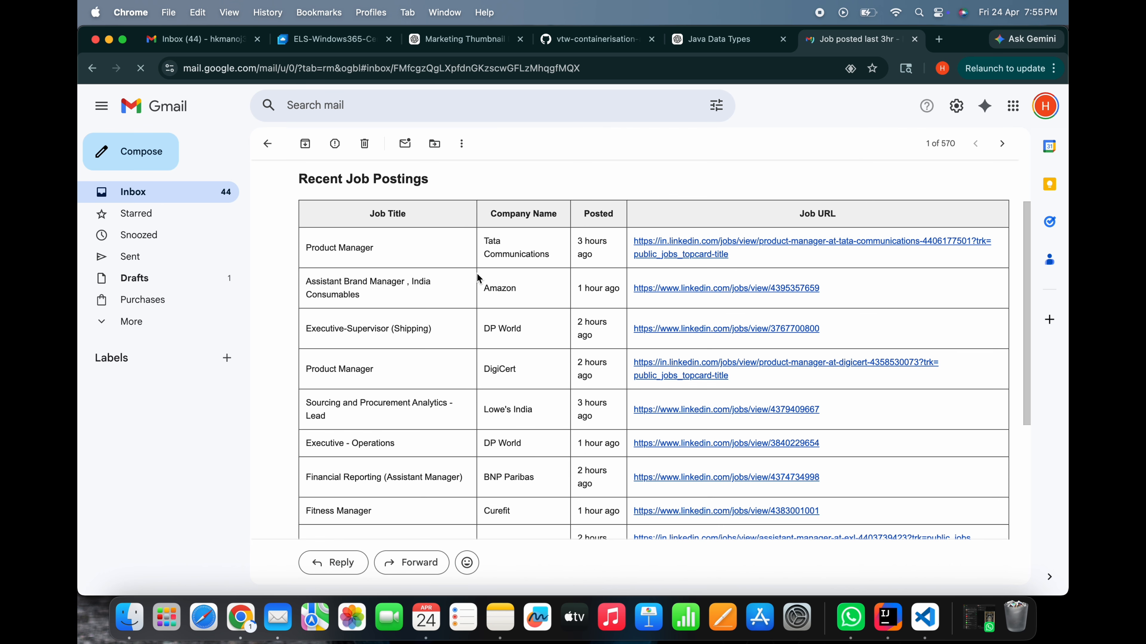
Look through the received email's Recent Job Postings table, checking job titles, companies, posting times and job URLs
scroll(386, 286, down, 3)
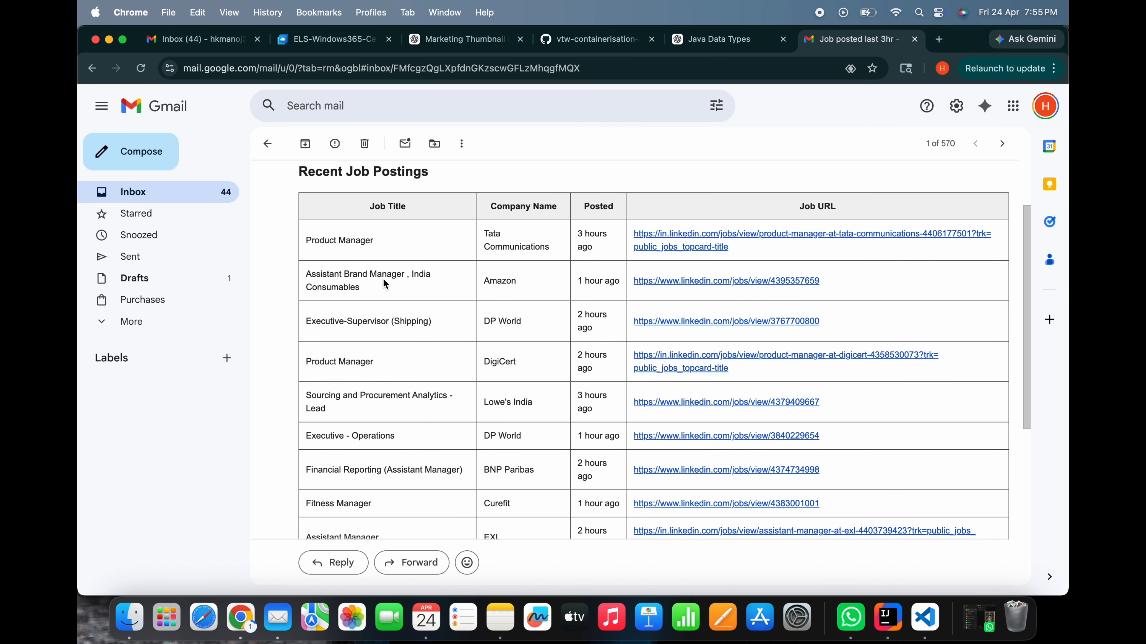
scroll(522, 324, down, 3)
scroll(521, 318, up, 5)
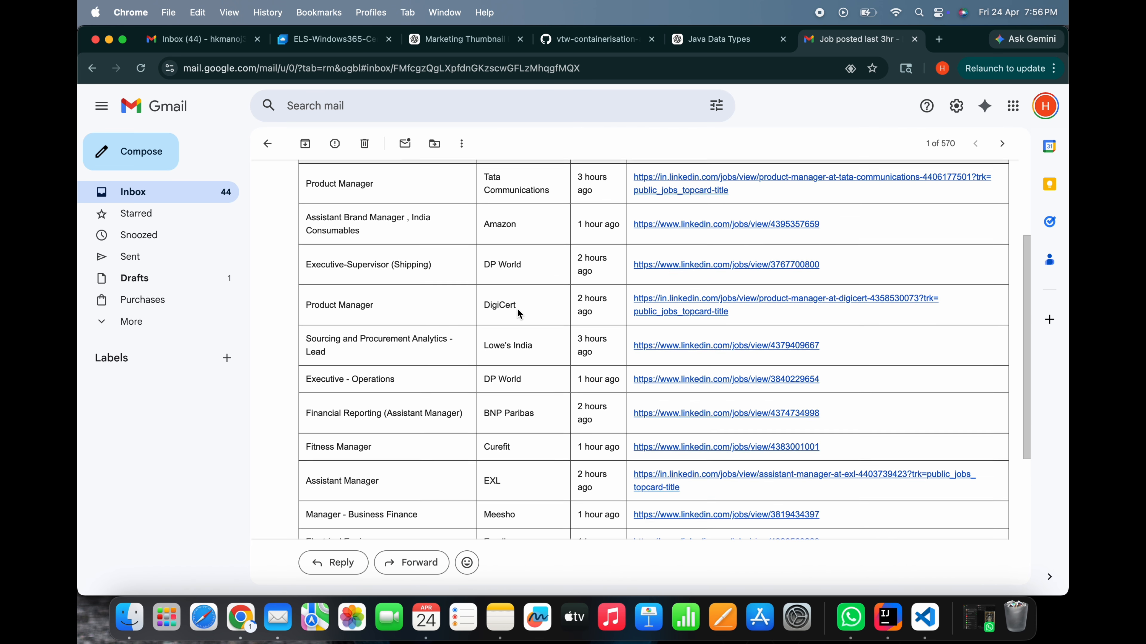
scroll(521, 314, down, 7)
scroll(520, 307, up, 6)
scroll(520, 303, down, 2)
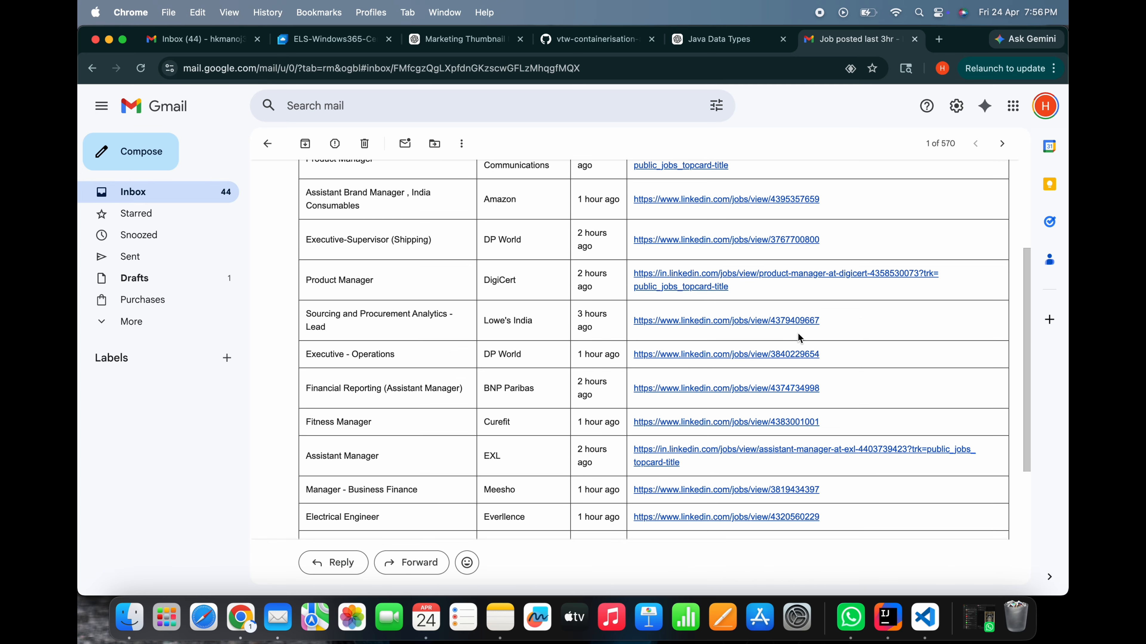
scroll(798, 337, down, 5)
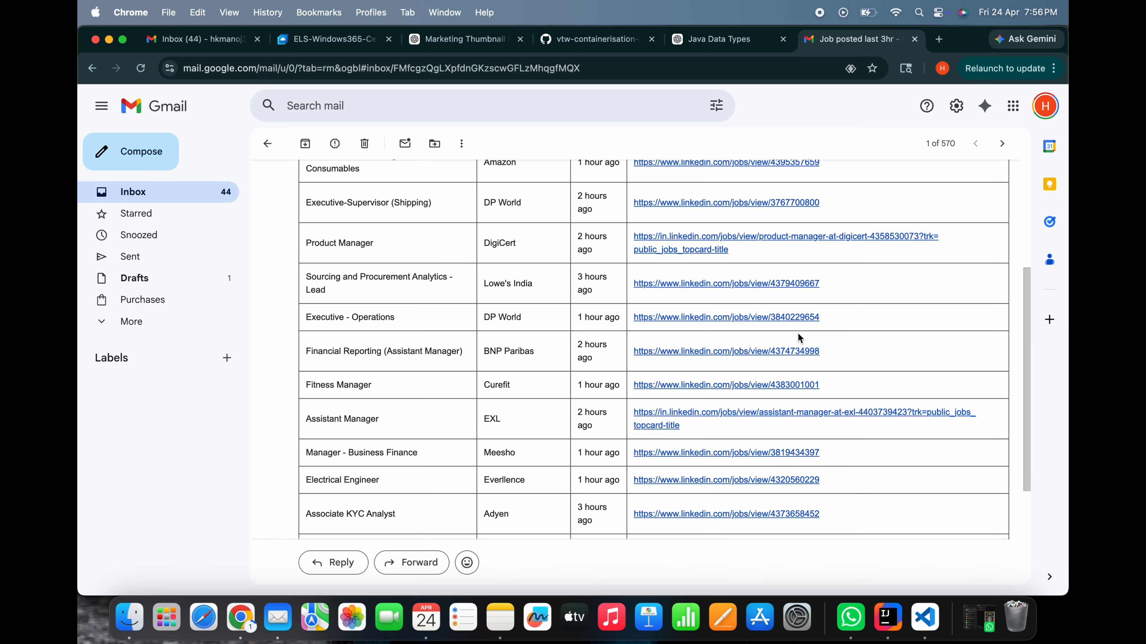
scroll(799, 337, up, 3)
scroll(798, 337, up, 7)
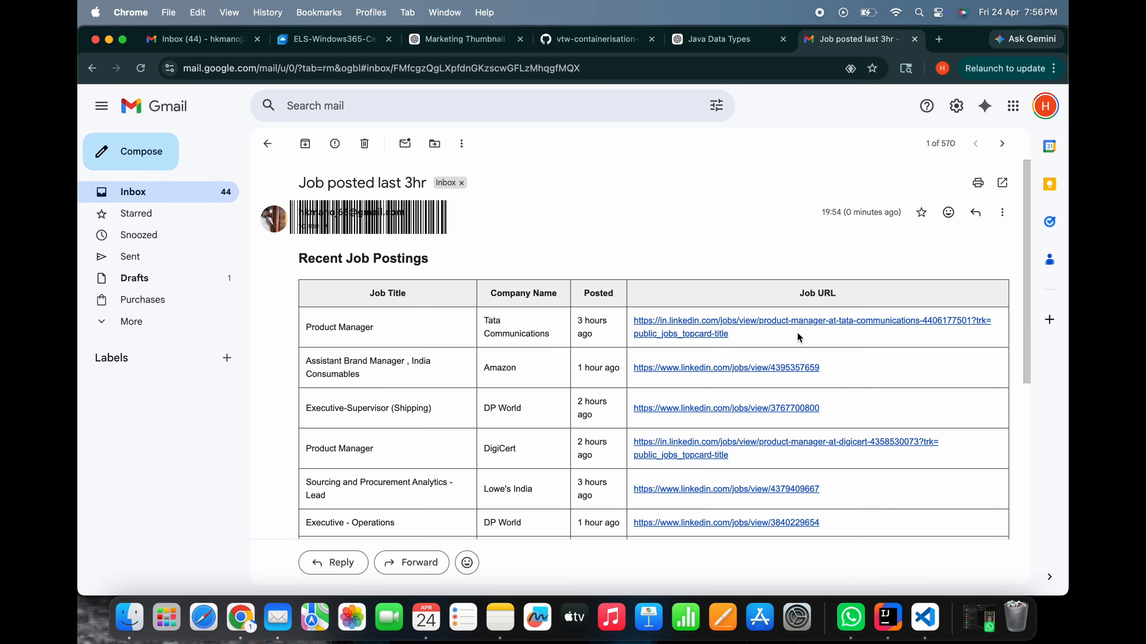